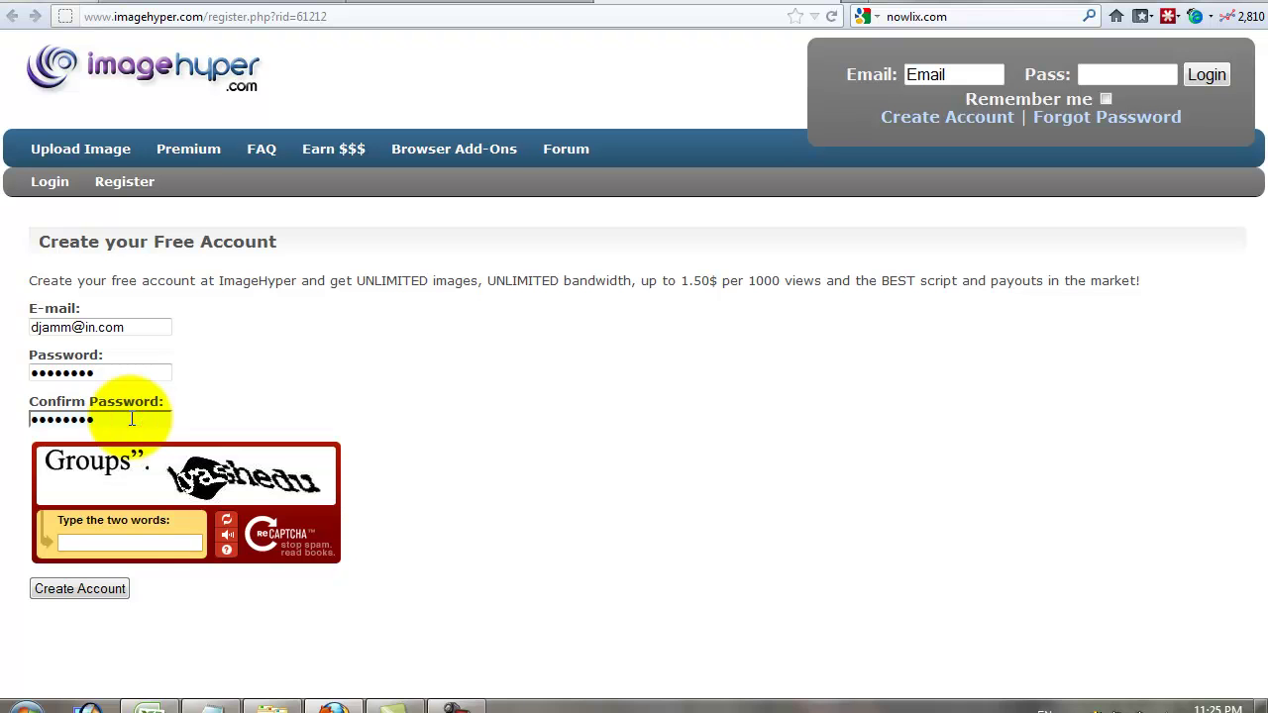
# - Enter the two reCAPTCHA words, submit the ImageHyper account registration and dismiss the LastPass bar
pyautogui.click(121, 543)
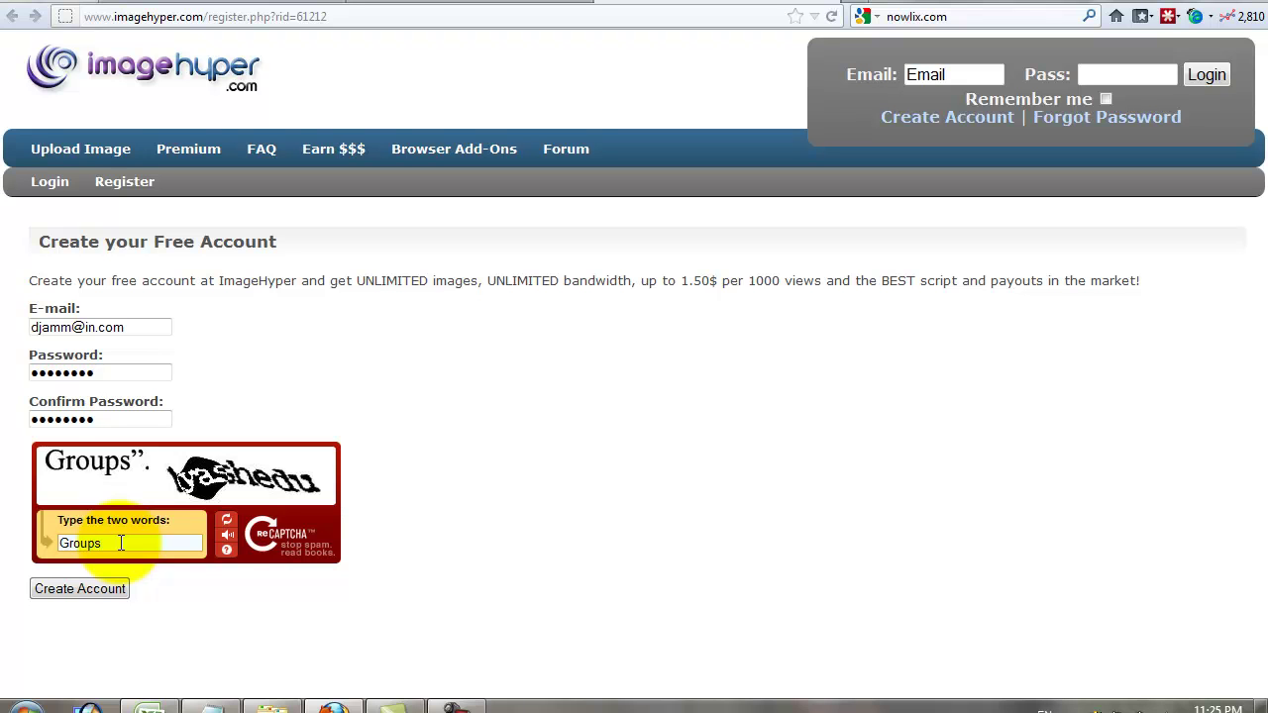
pyautogui.write('Groups lyashedu')
pyautogui.click(96, 588)
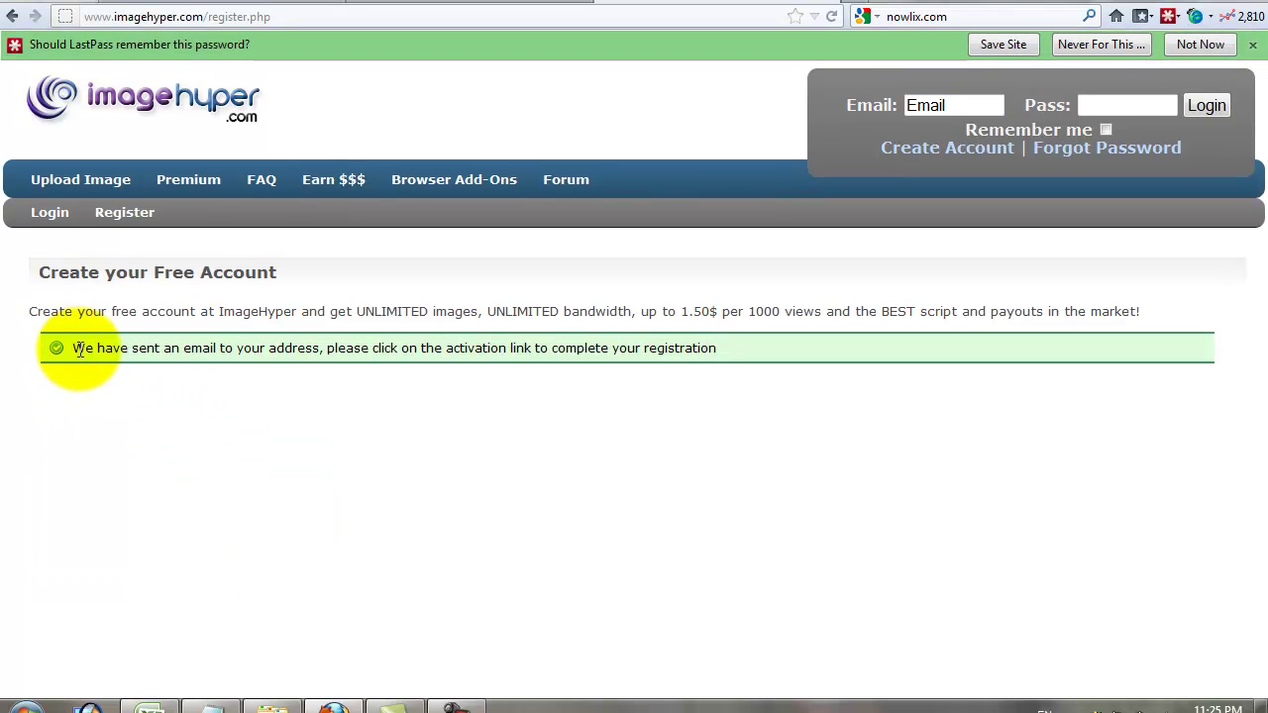
pyautogui.click(1252, 48)
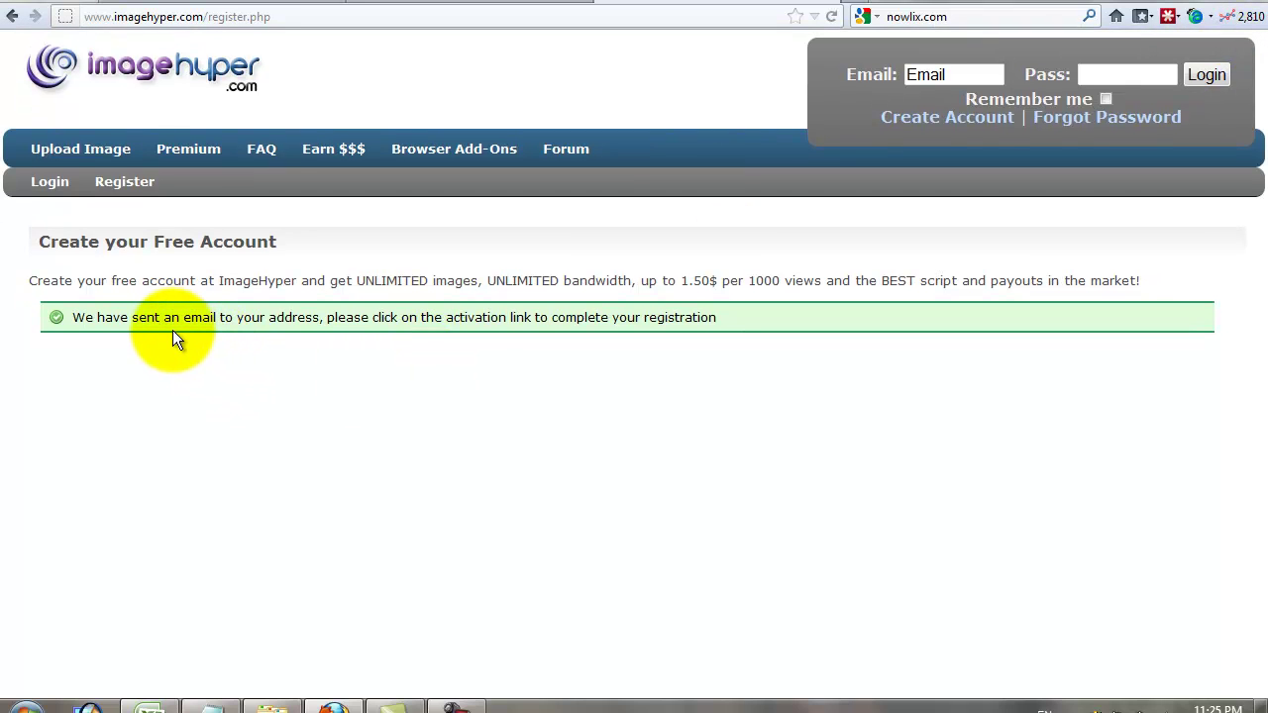
# - Load mail.in.com in a new tab and sign in to the mailbox's inbox
pyautogui.click(847, 5)
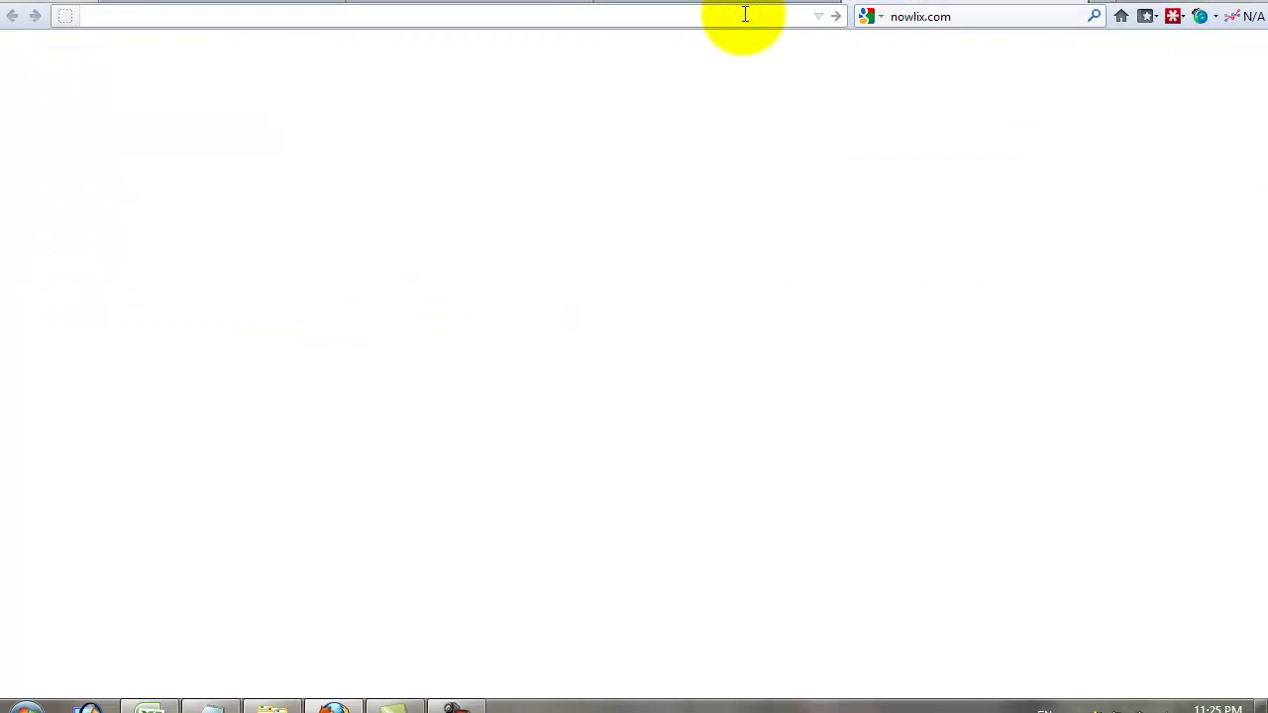
pyautogui.write('mail.in.com')
pyautogui.press('Return')
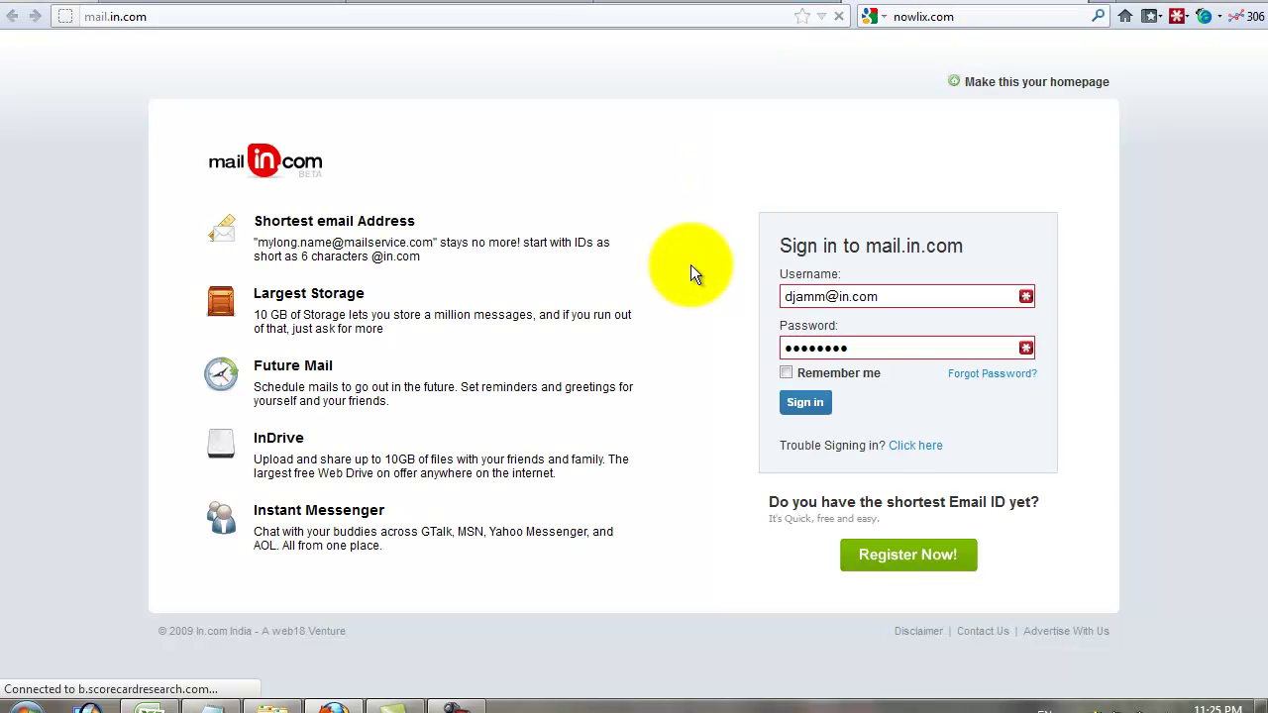
pyautogui.click(883, 557)
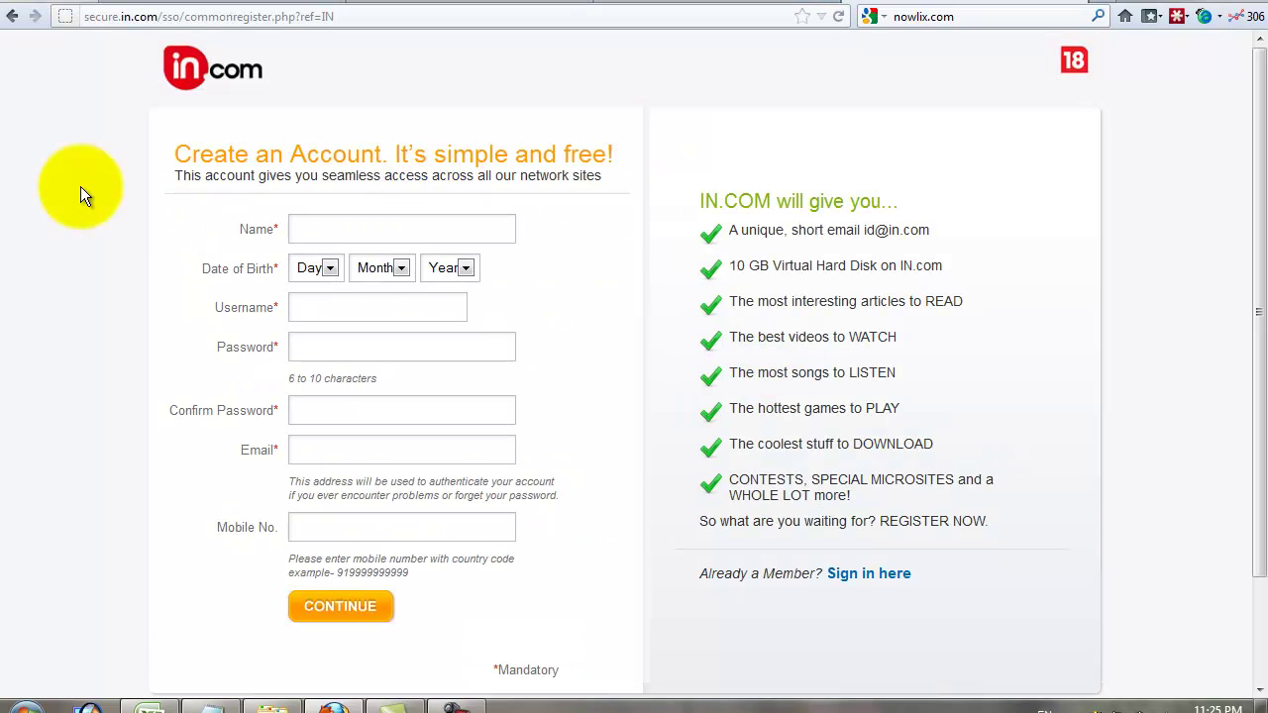
pyautogui.click(12, 22)
pyautogui.click(807, 403)
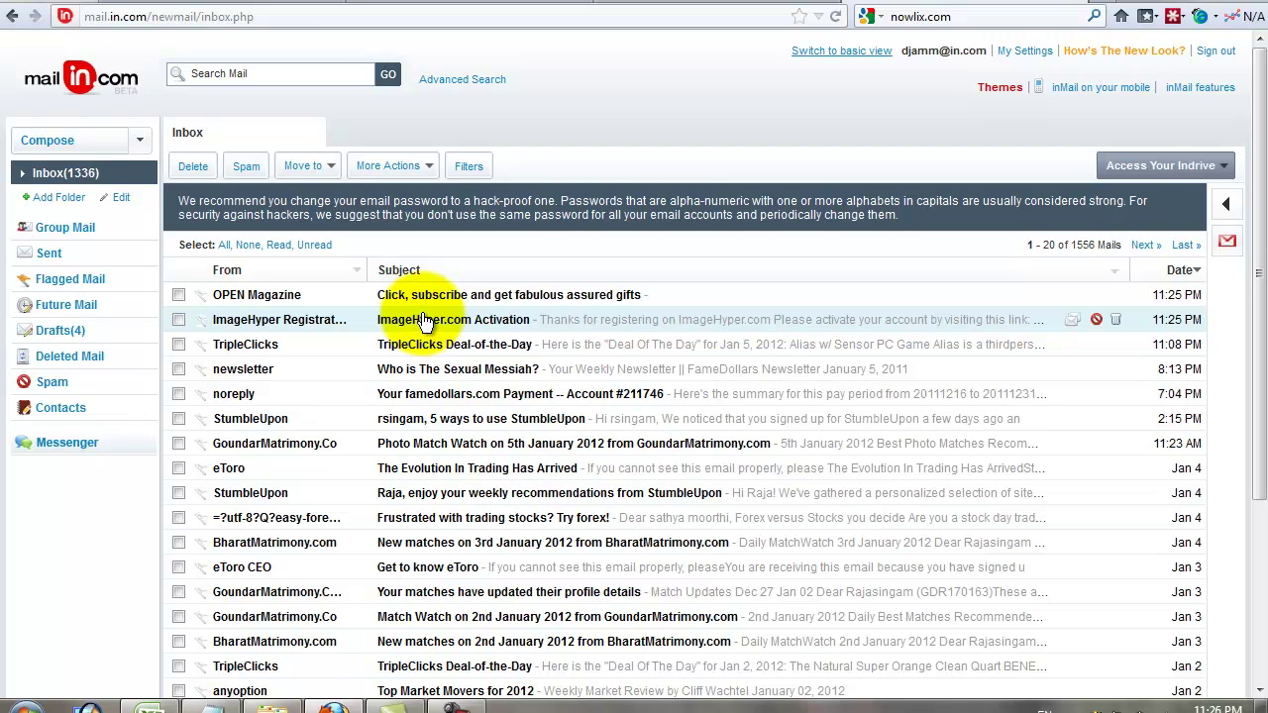
# - Open the ImageHyper.com Activation e-mail and load its activation link in the ImageHyper tab
pyautogui.click(416, 270)
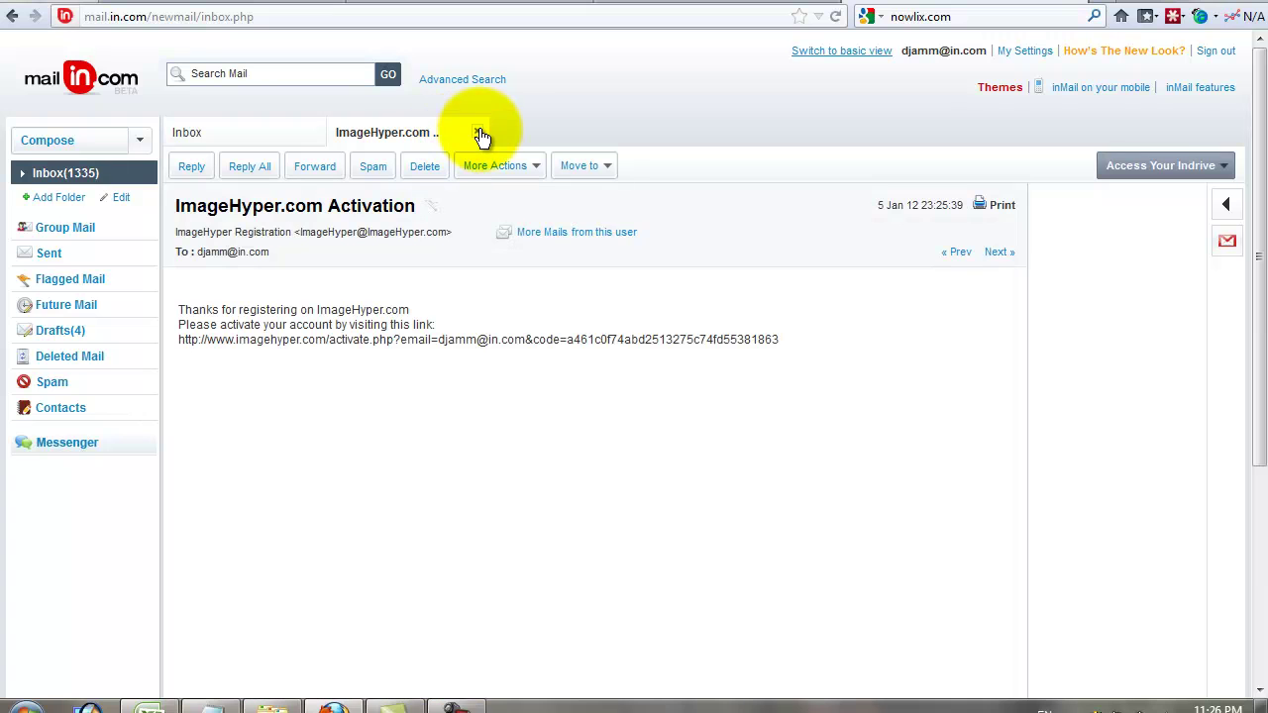
pyautogui.tripleClick(546, 338)
pyautogui.moveTo(442, 337); pyautogui.dragTo(1007, 8)
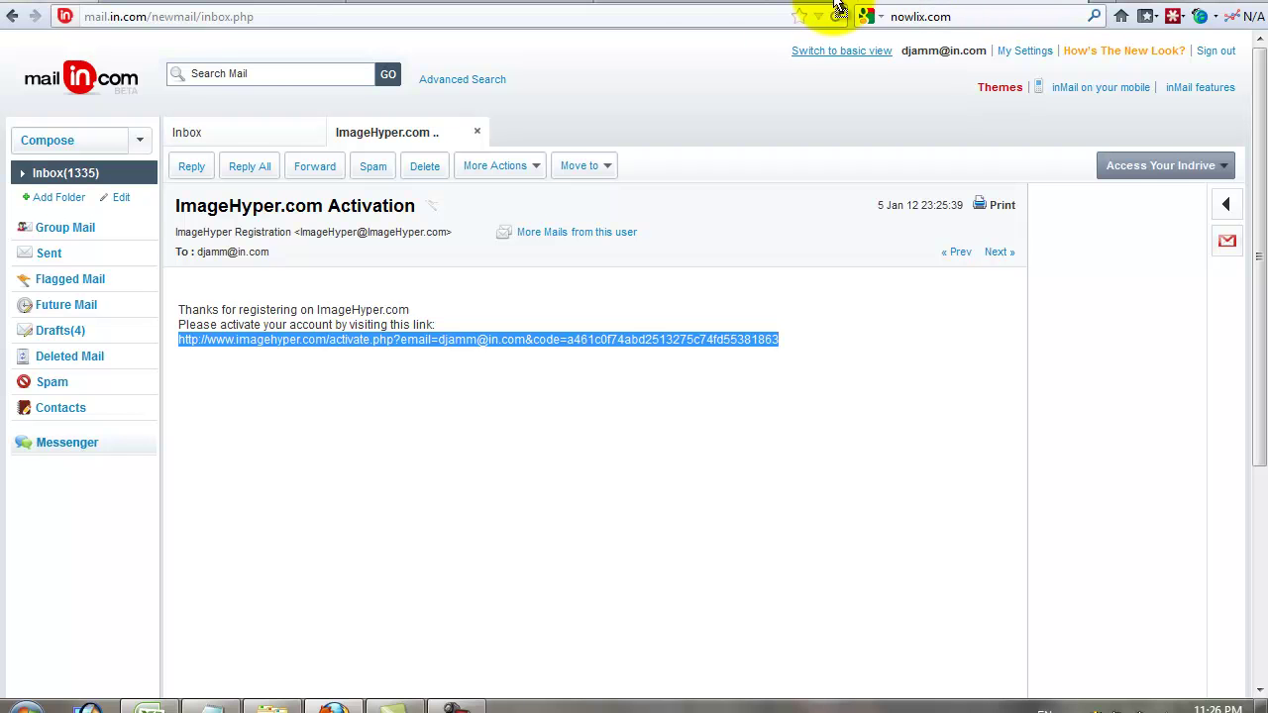
pyautogui.click(684, 6)
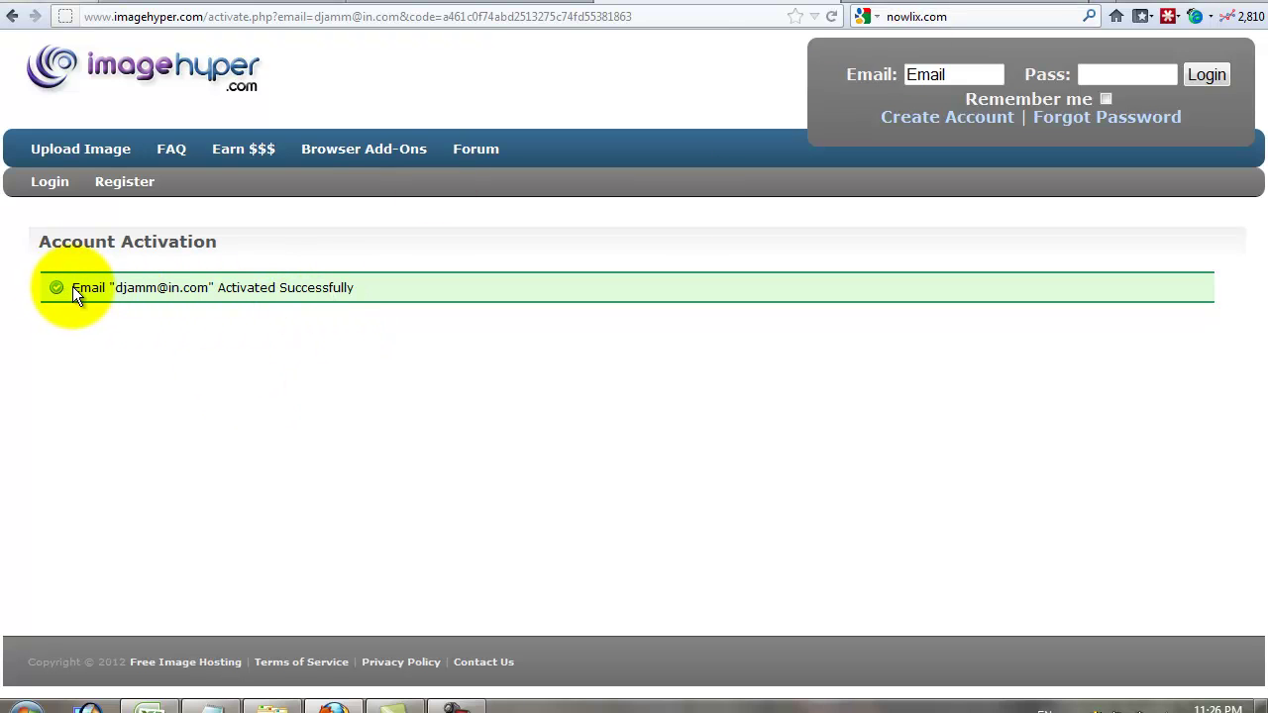
# - Look over the activation success message on the ImageHyper page
pyautogui.moveTo(75, 287); pyautogui.dragTo(364, 286)
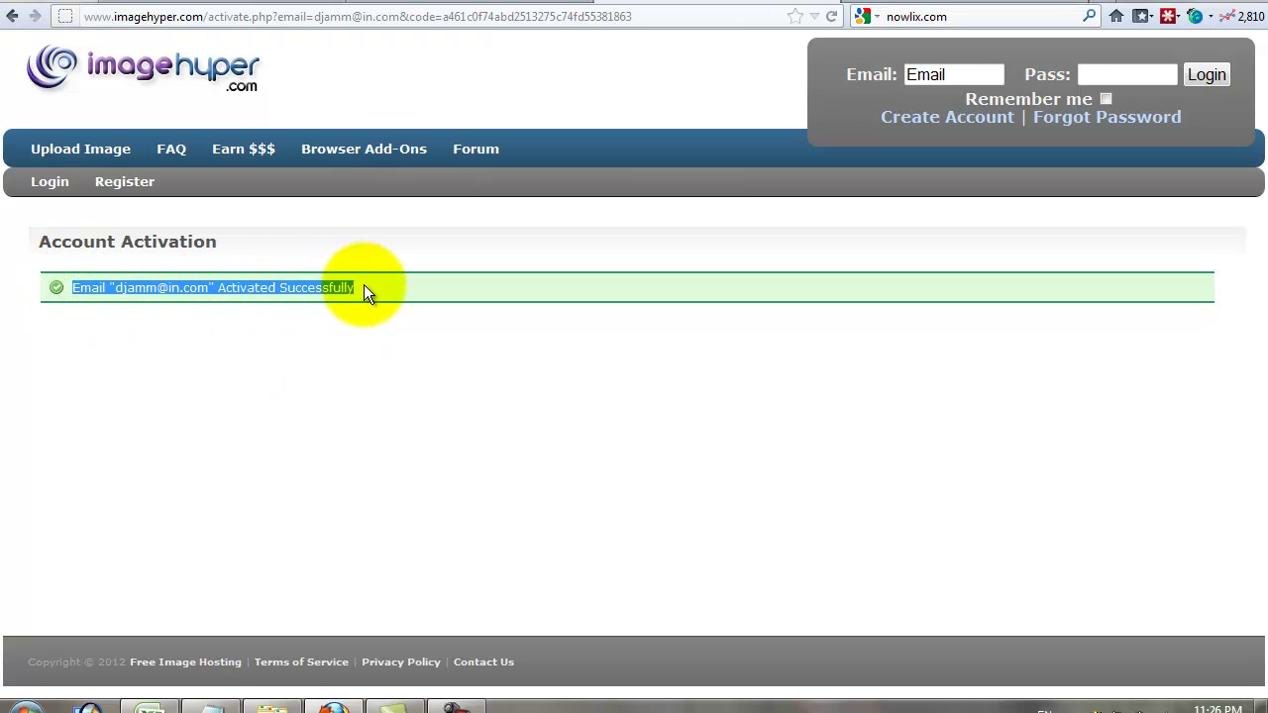
pyautogui.doubleClick(204, 288)
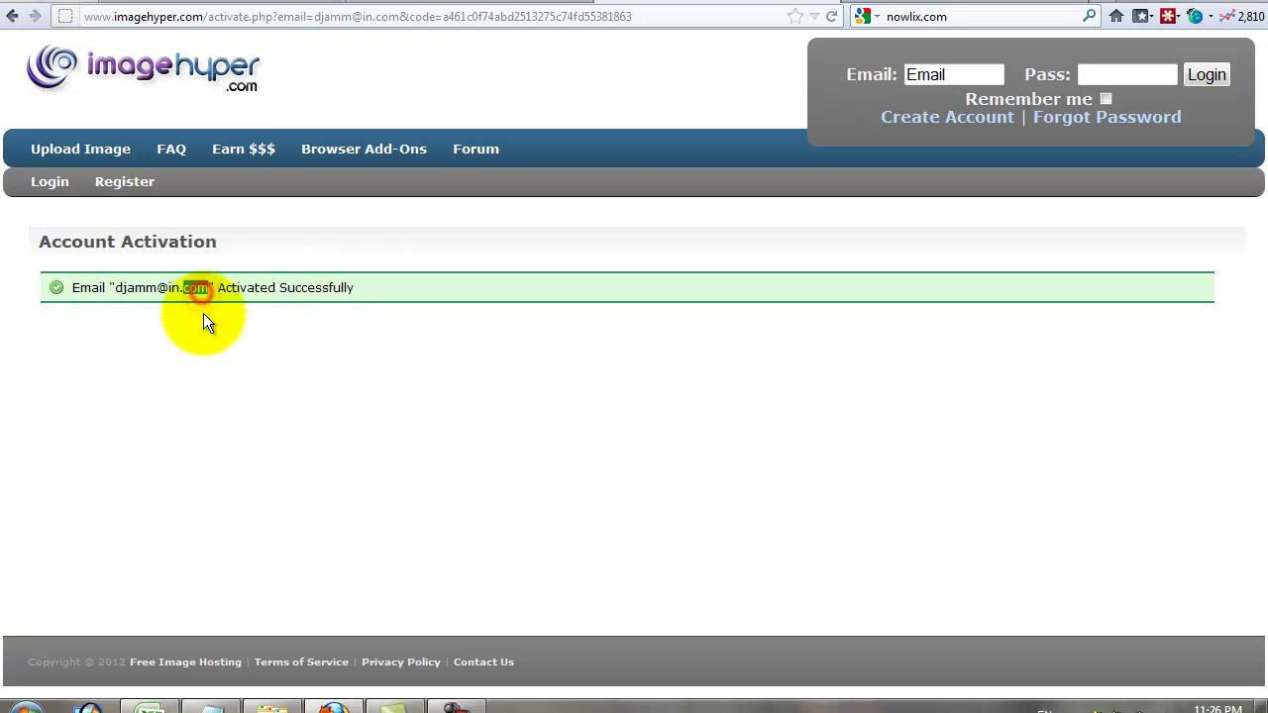
pyautogui.click(313, 294)
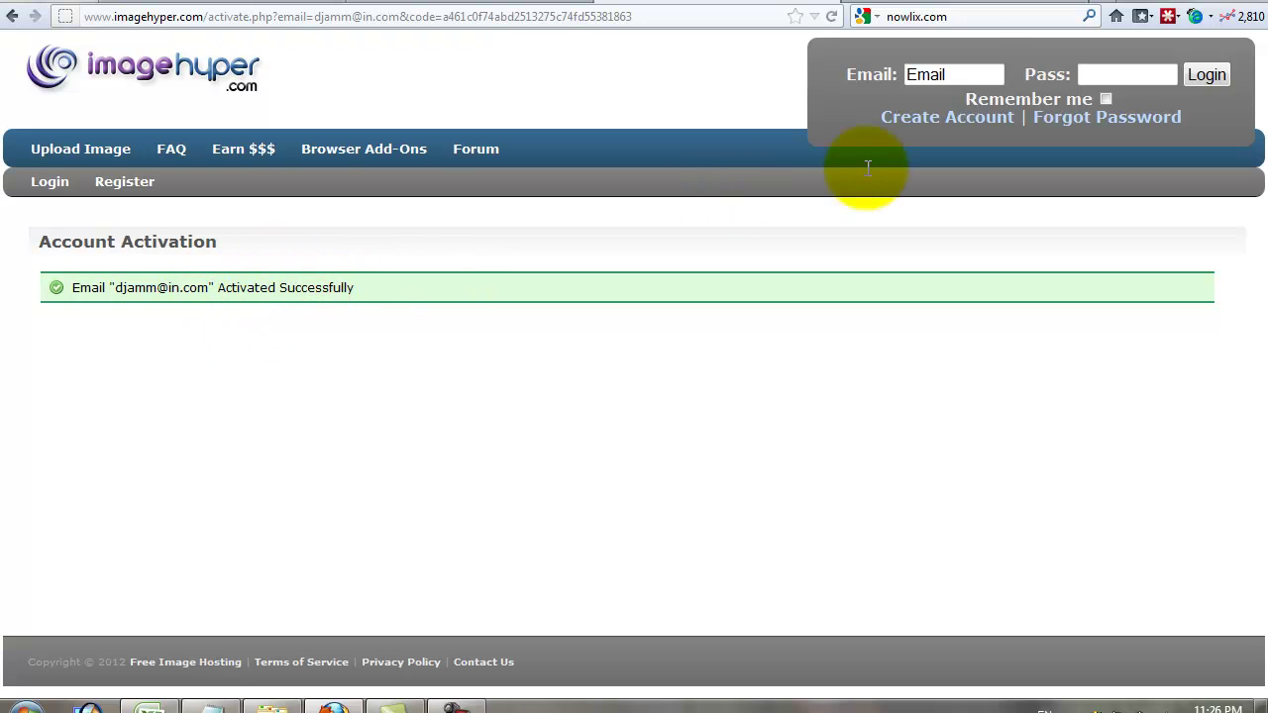
# - Log in to ImageHyper with the registered in.com e-mail address and the account password
pyautogui.click(953, 75)
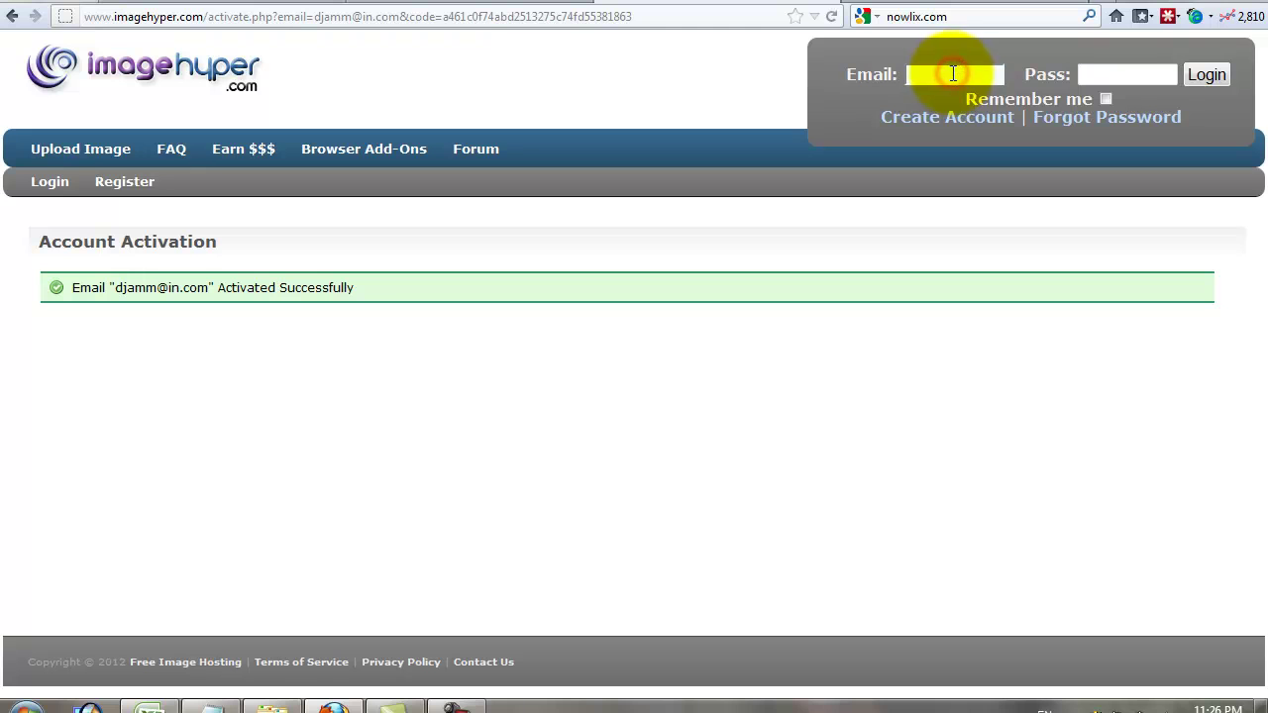
pyautogui.click(951, 73)
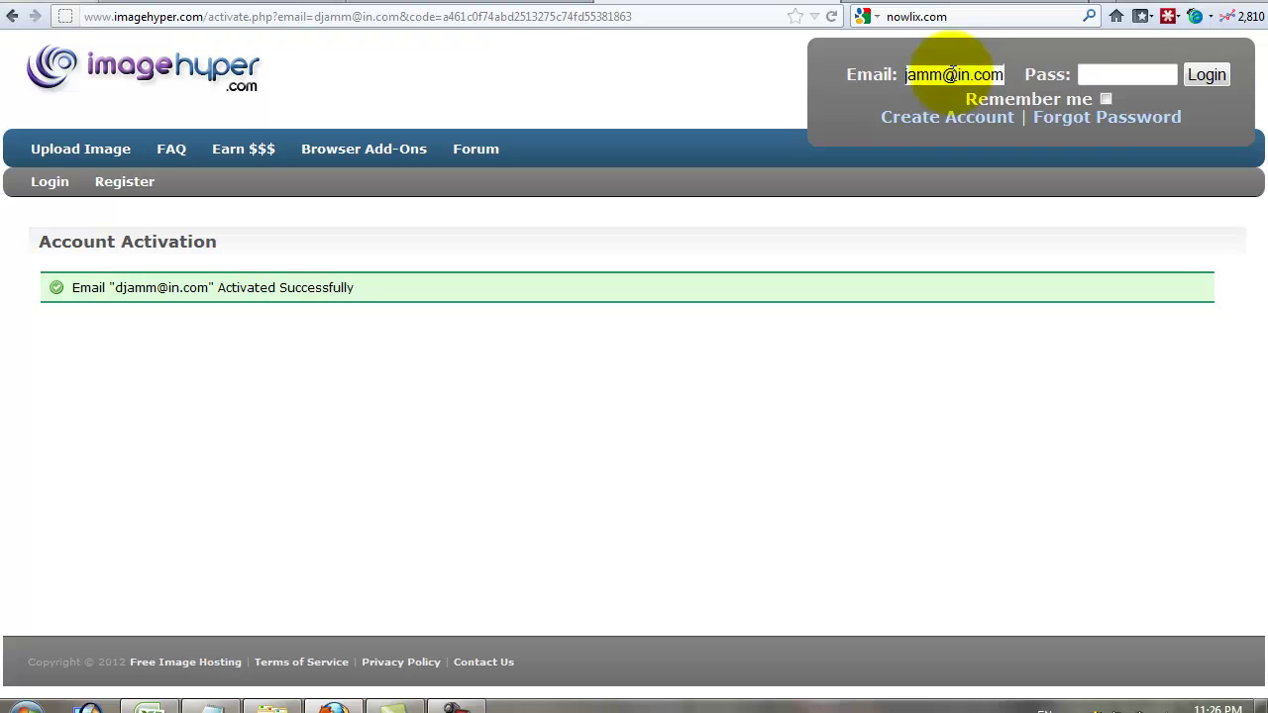
pyautogui.click(1114, 72)
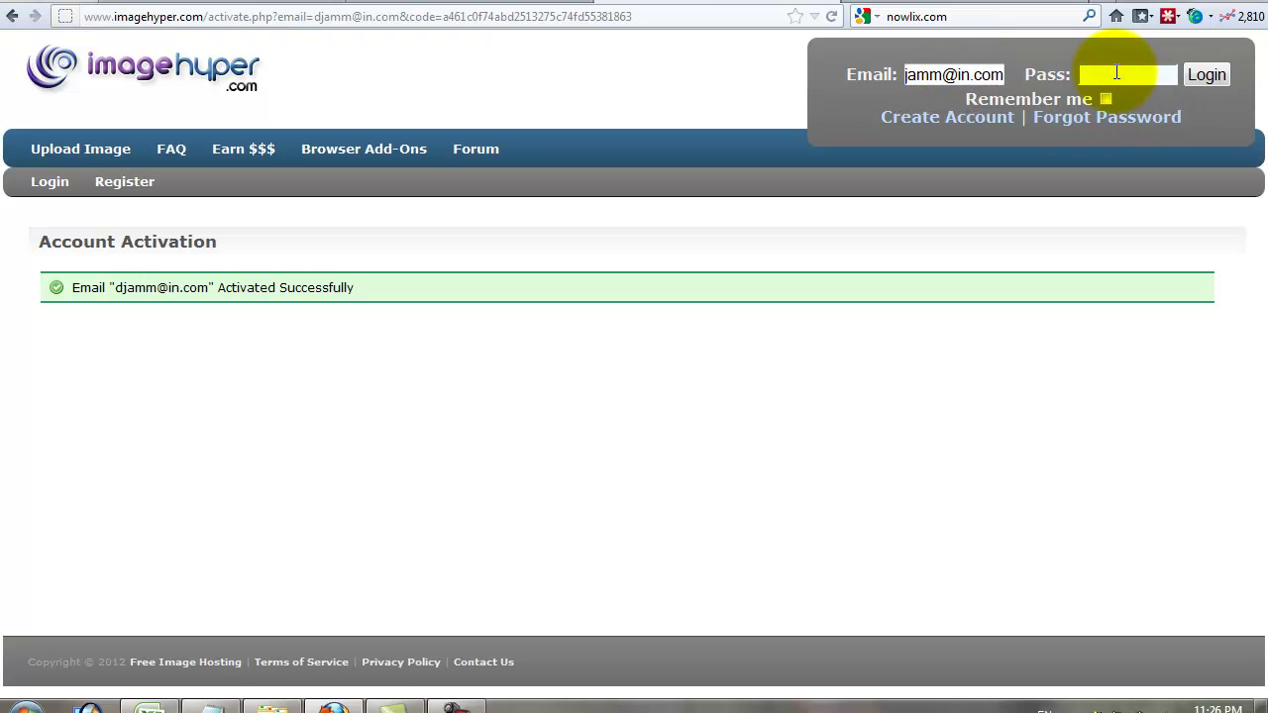
pyautogui.write('******')
pyautogui.click(1201, 77)
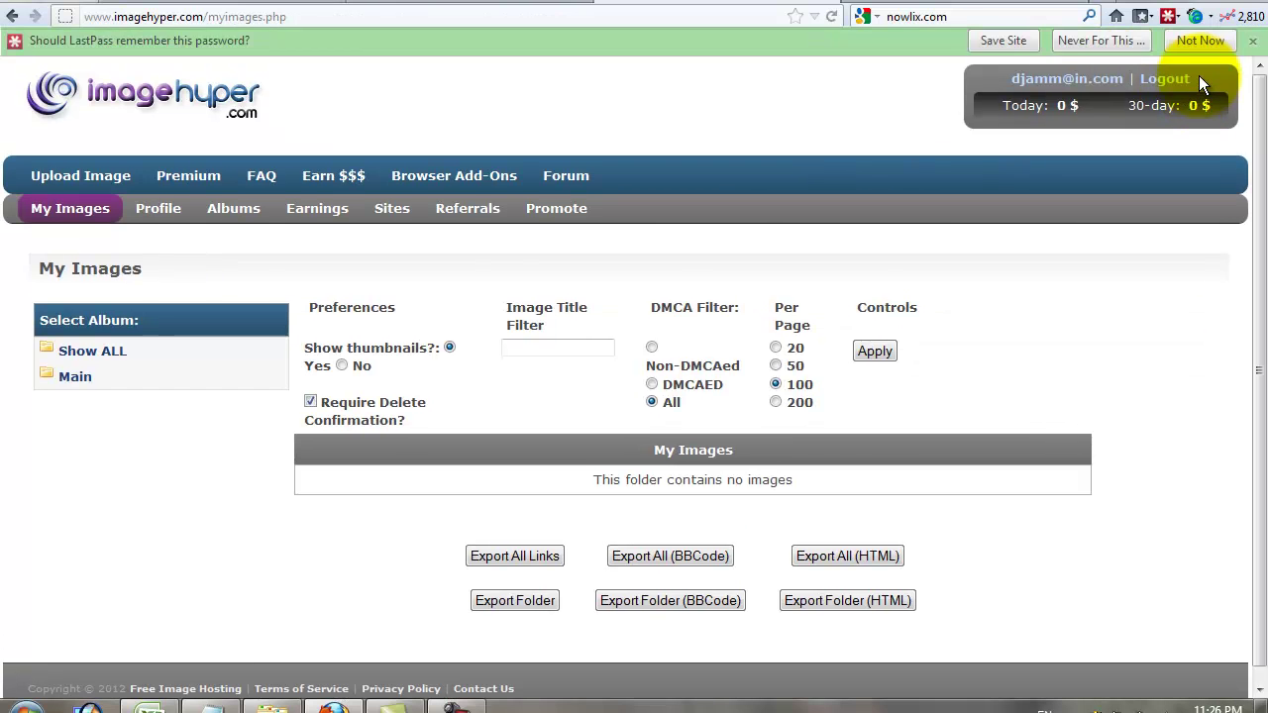
# - Dismiss the LastPass bar and go to the Albums page, ready to name a new album
pyautogui.click(1250, 45)
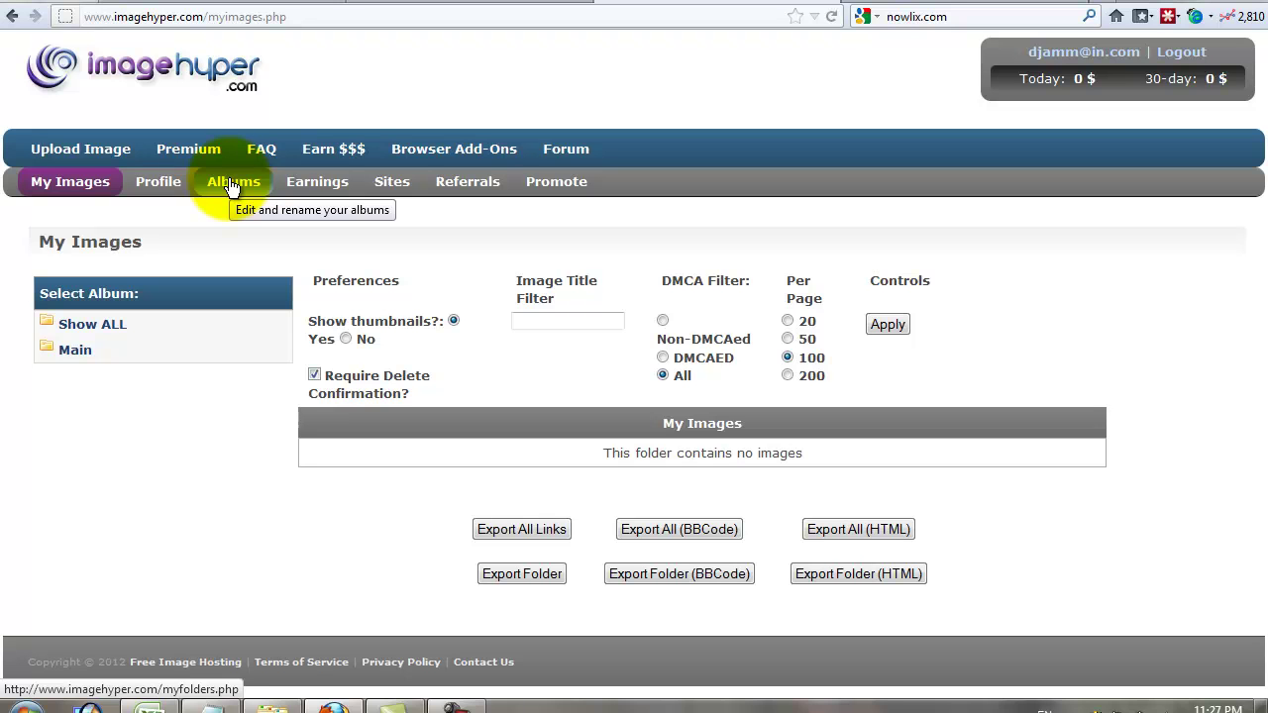
pyautogui.click(231, 188)
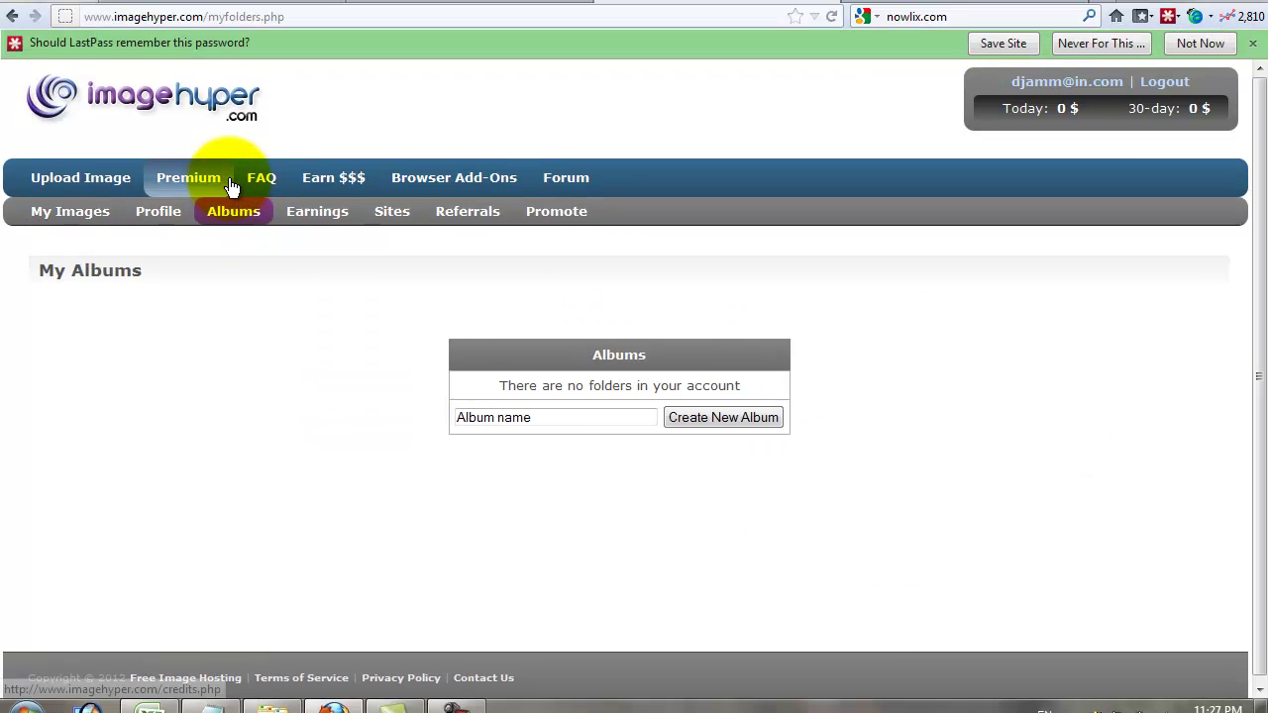
pyautogui.click(563, 416)
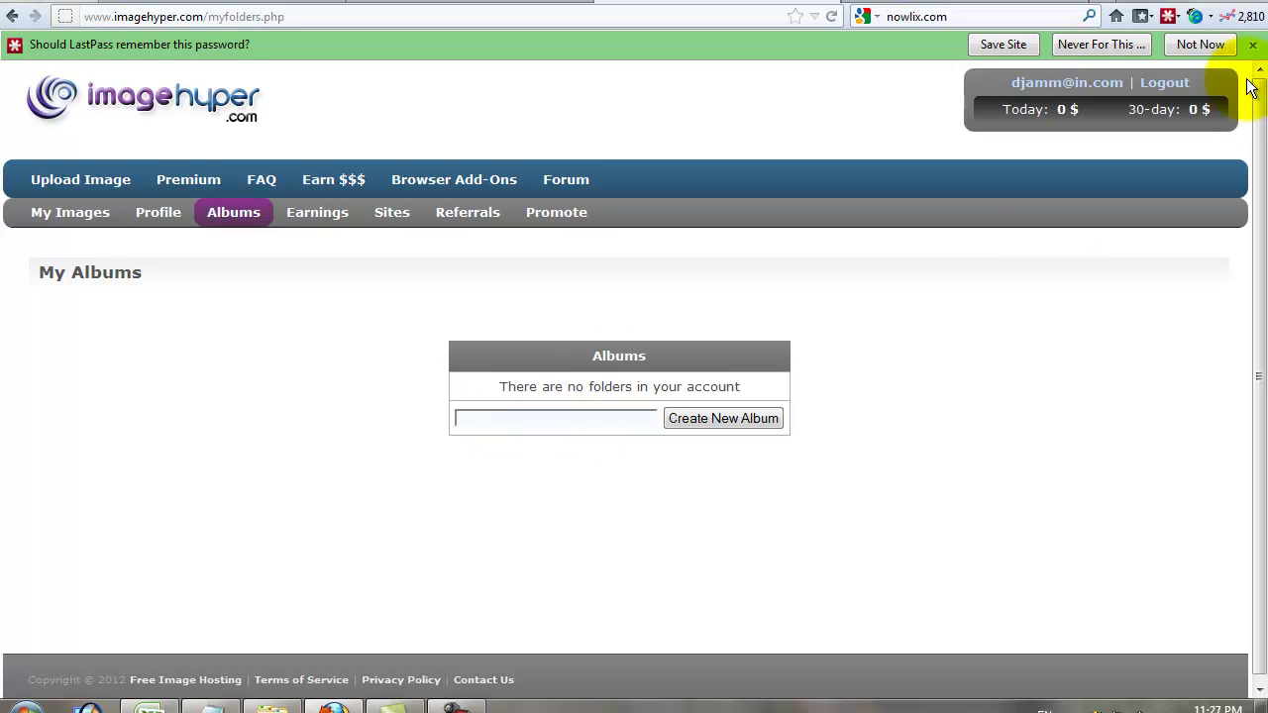
pyautogui.click(1252, 44)
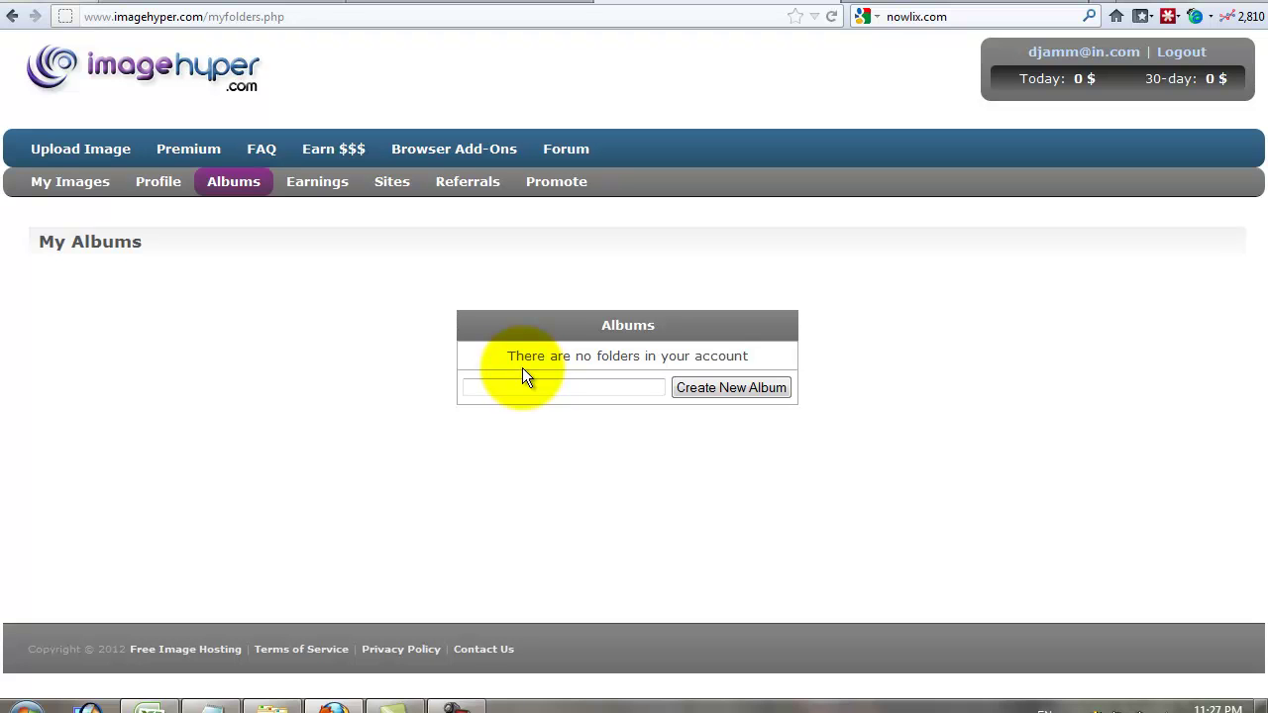
# - Create a public album named 'Actress', then go to the Upload Image page
pyautogui.click(520, 386)
pyautogui.write('Actress')
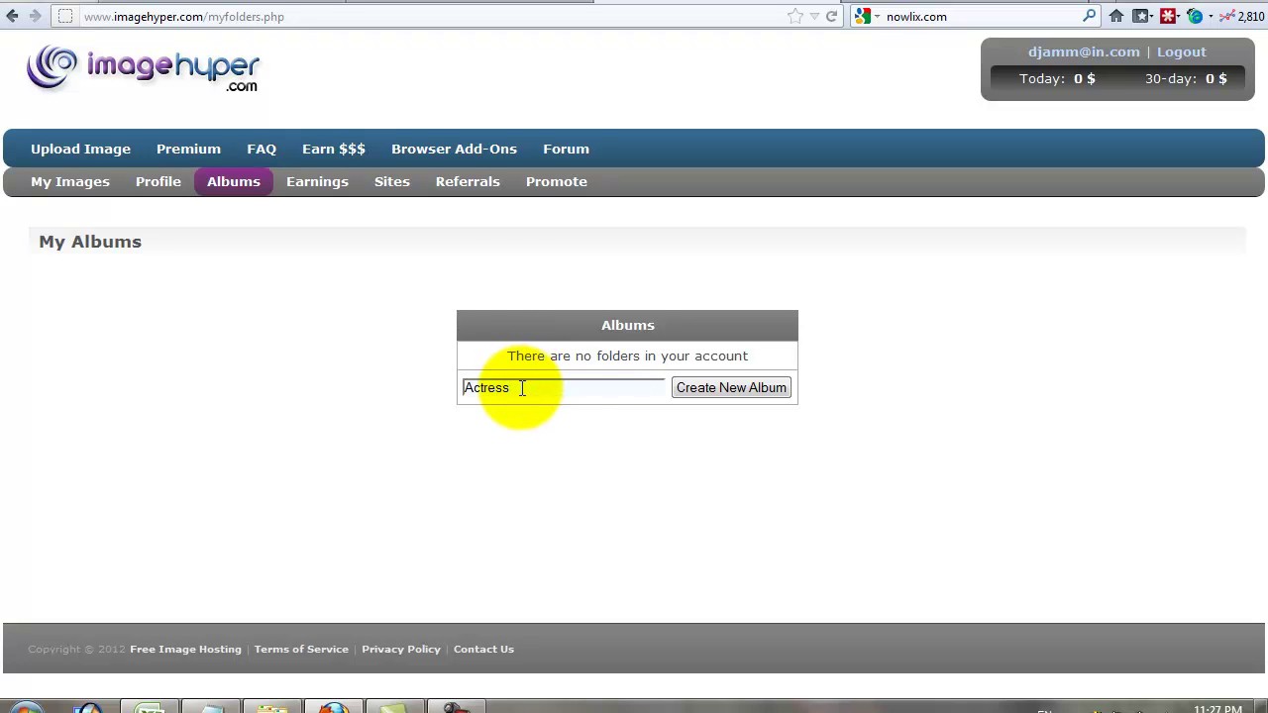
pyautogui.click(713, 388)
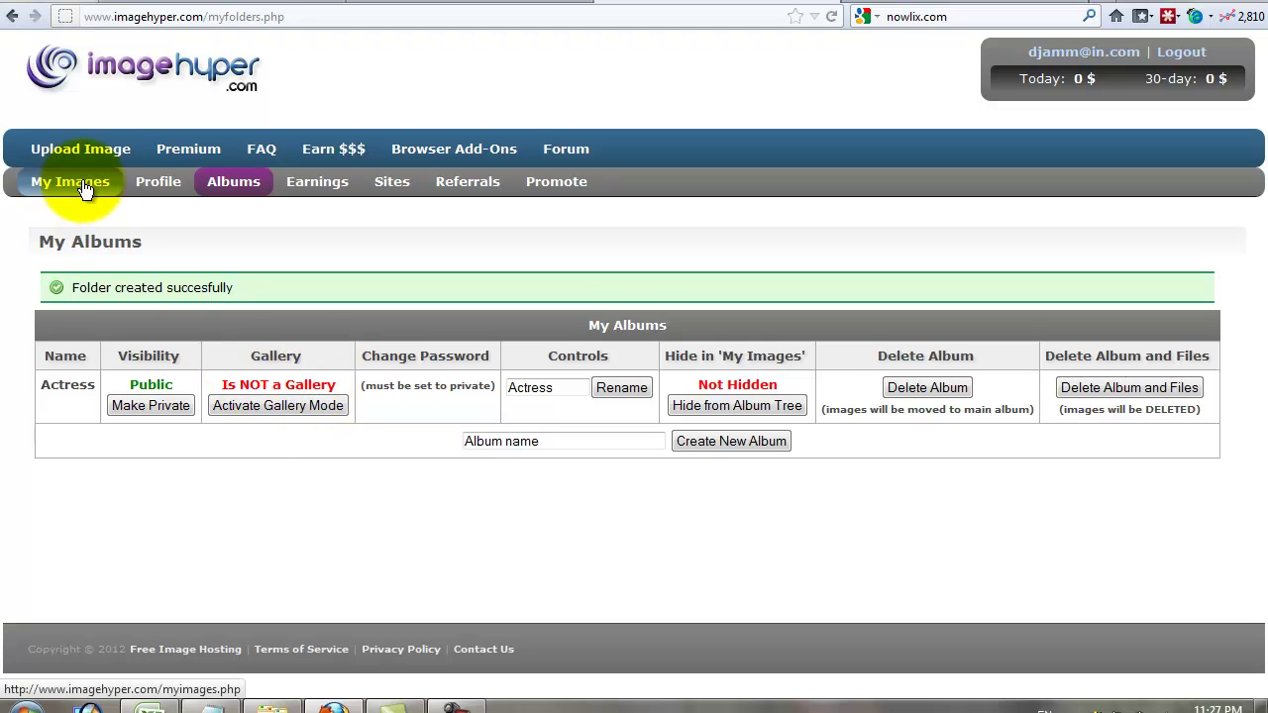
pyautogui.click(85, 151)
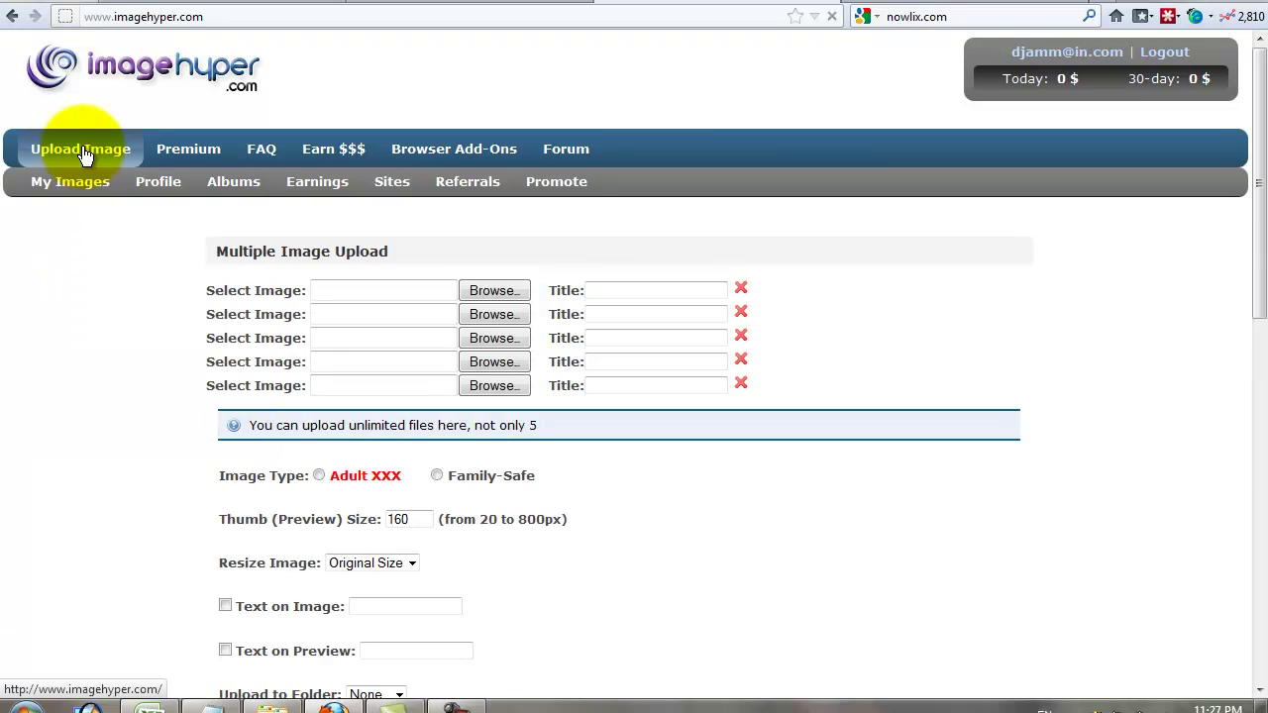
# - Load 1.jpg from D:\Photos\hall room\Antra Mali -Telugu into the first image slot
pyautogui.click(447, 318)
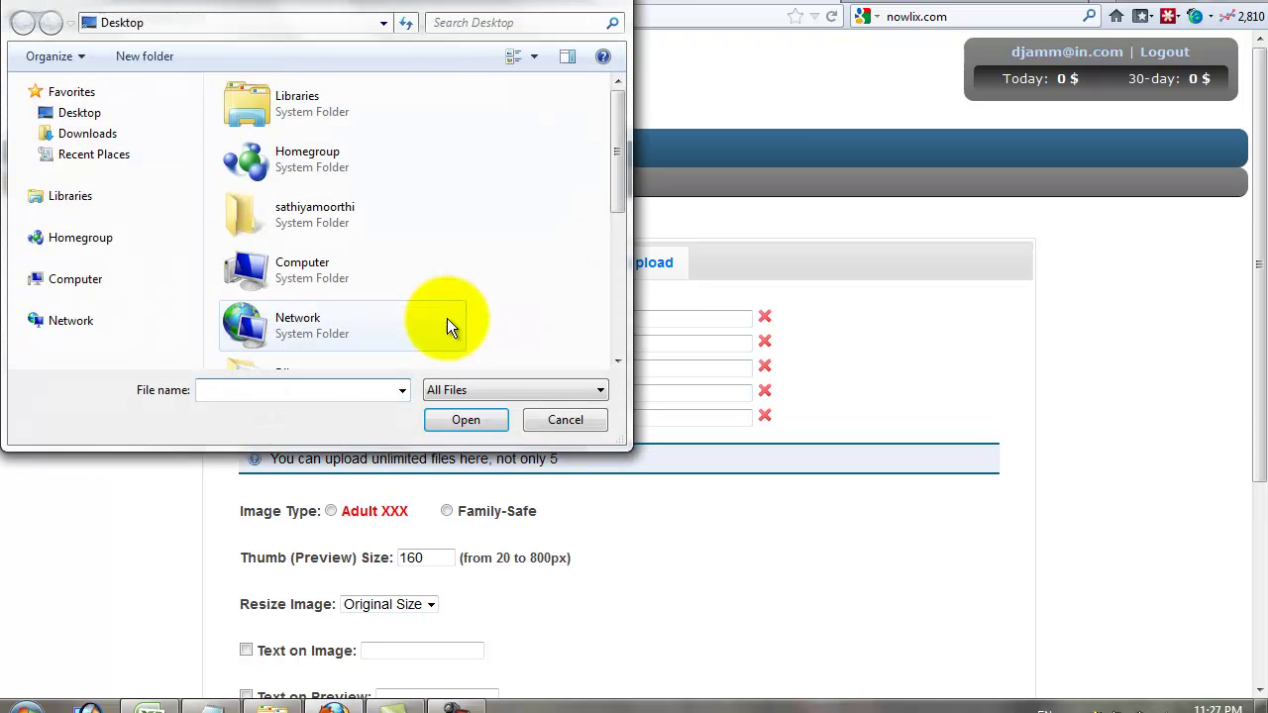
pyautogui.click(21, 279)
pyautogui.click(21, 145)
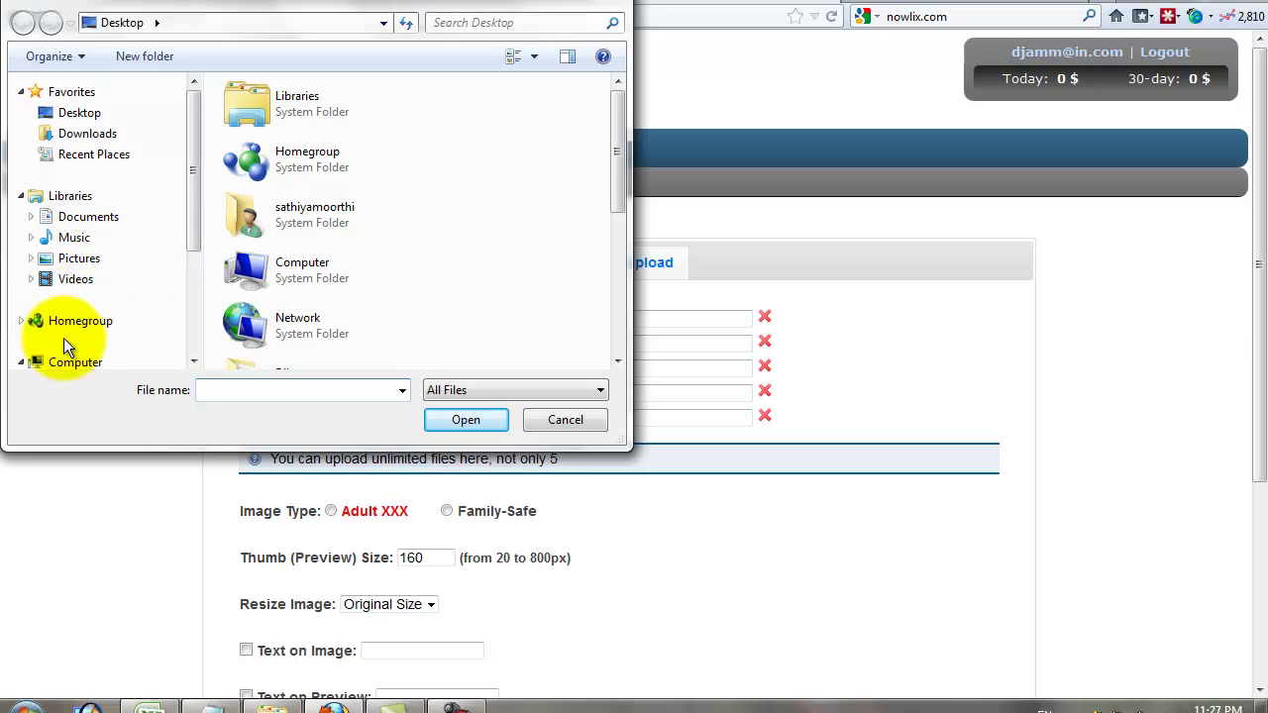
pyautogui.moveTo(190, 223); pyautogui.dragTo(191, 321)
pyautogui.click(31, 248)
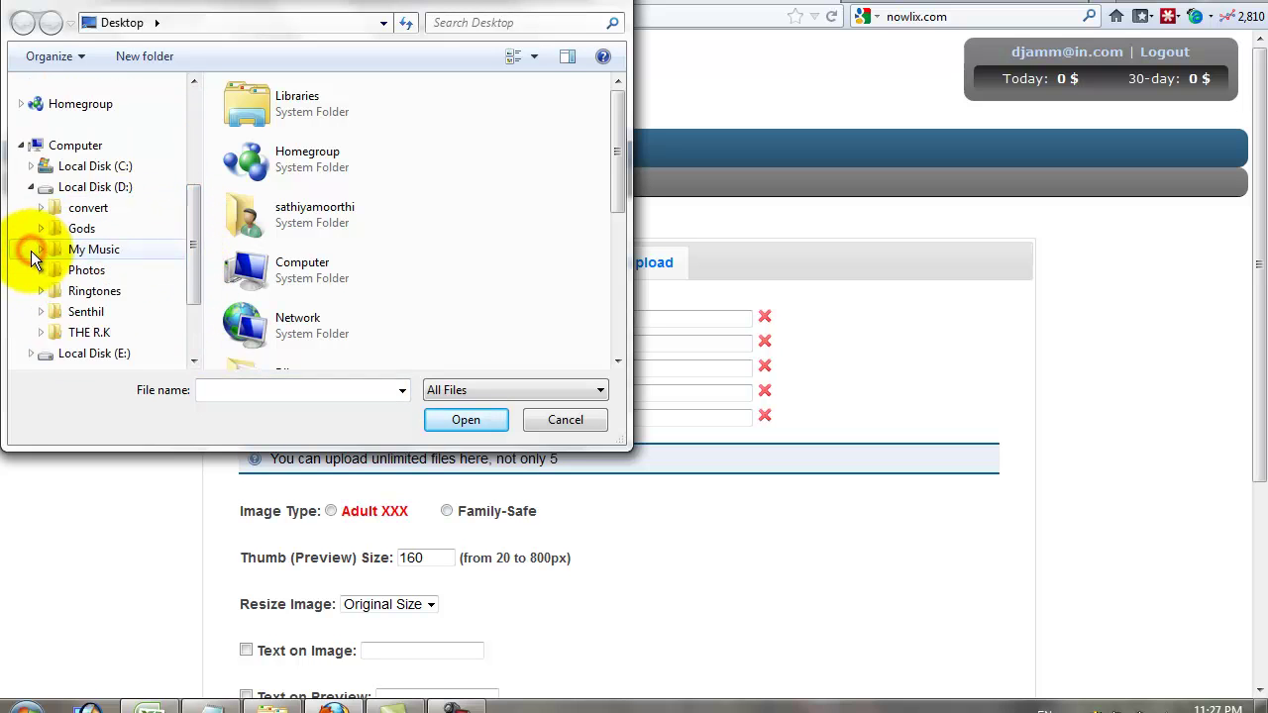
pyautogui.click(38, 271)
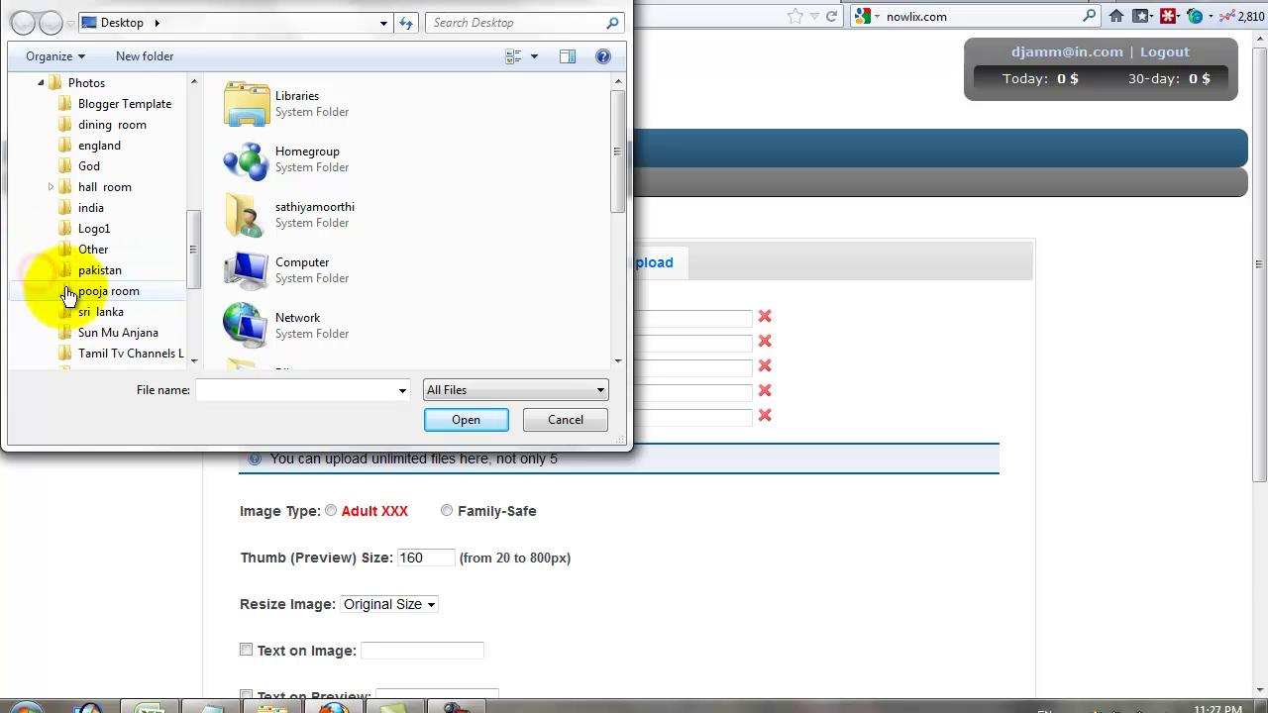
pyautogui.click(50, 188)
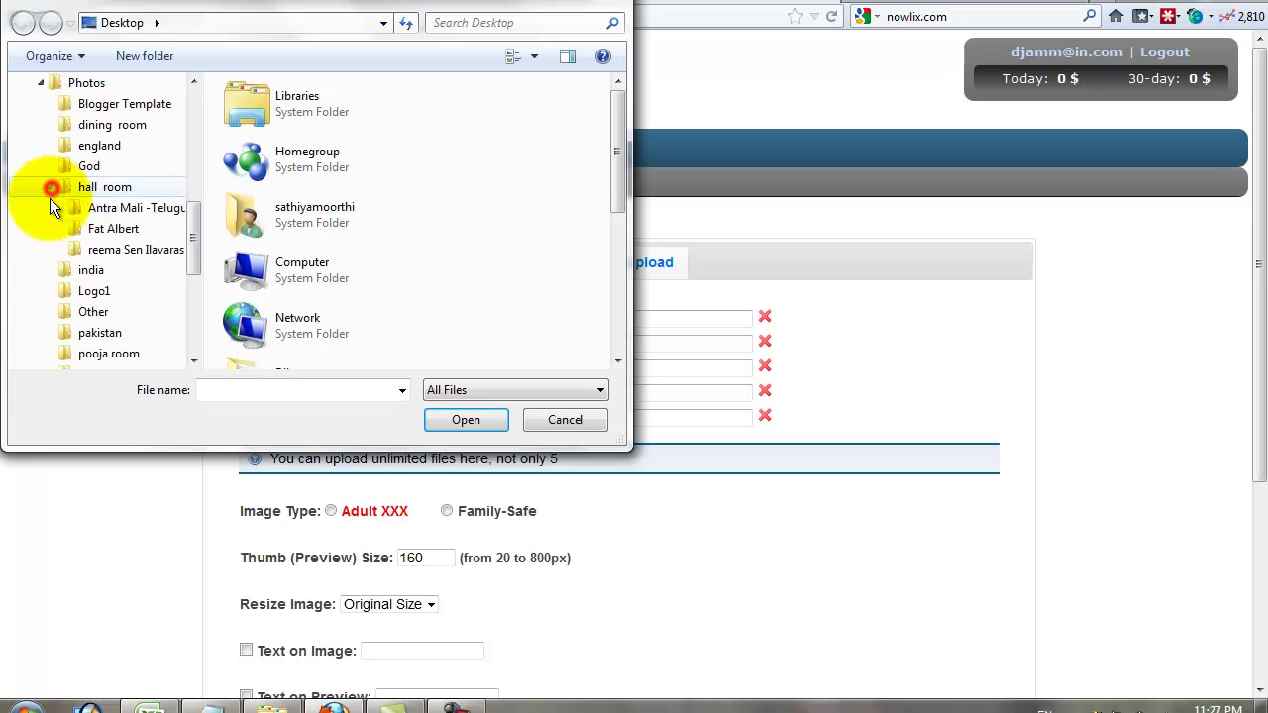
pyautogui.click(116, 210)
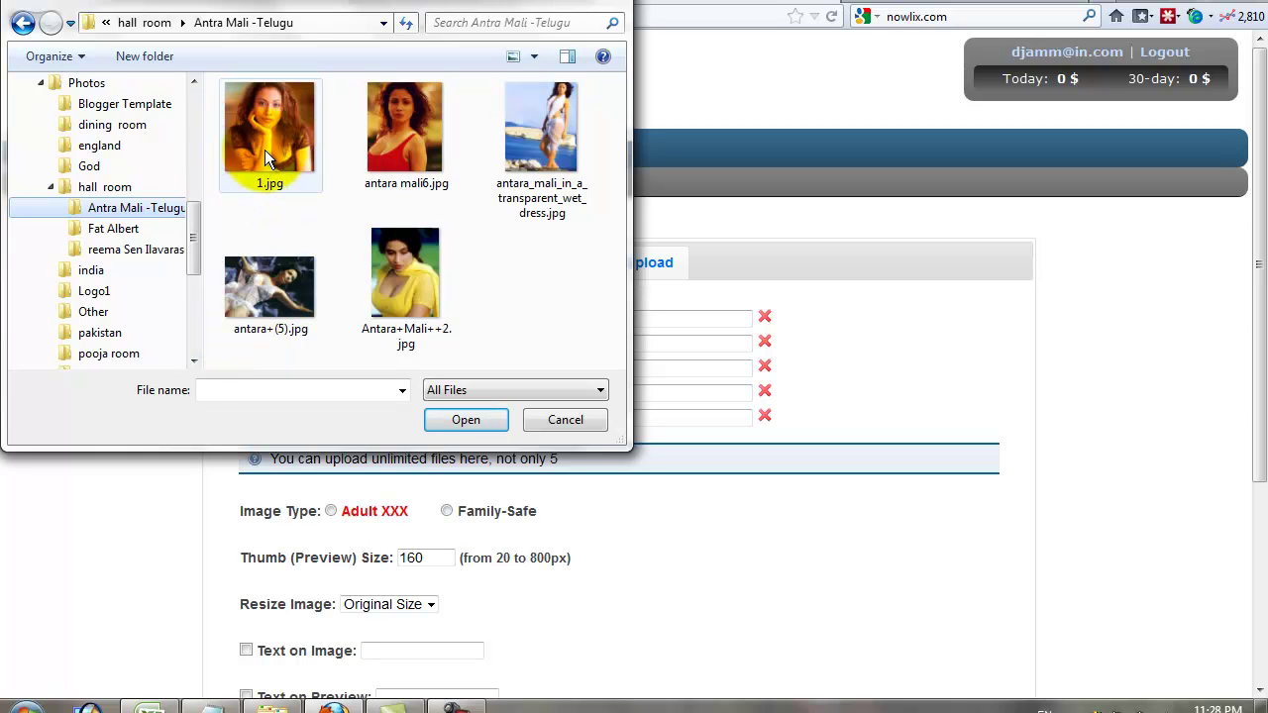
pyautogui.click(265, 149)
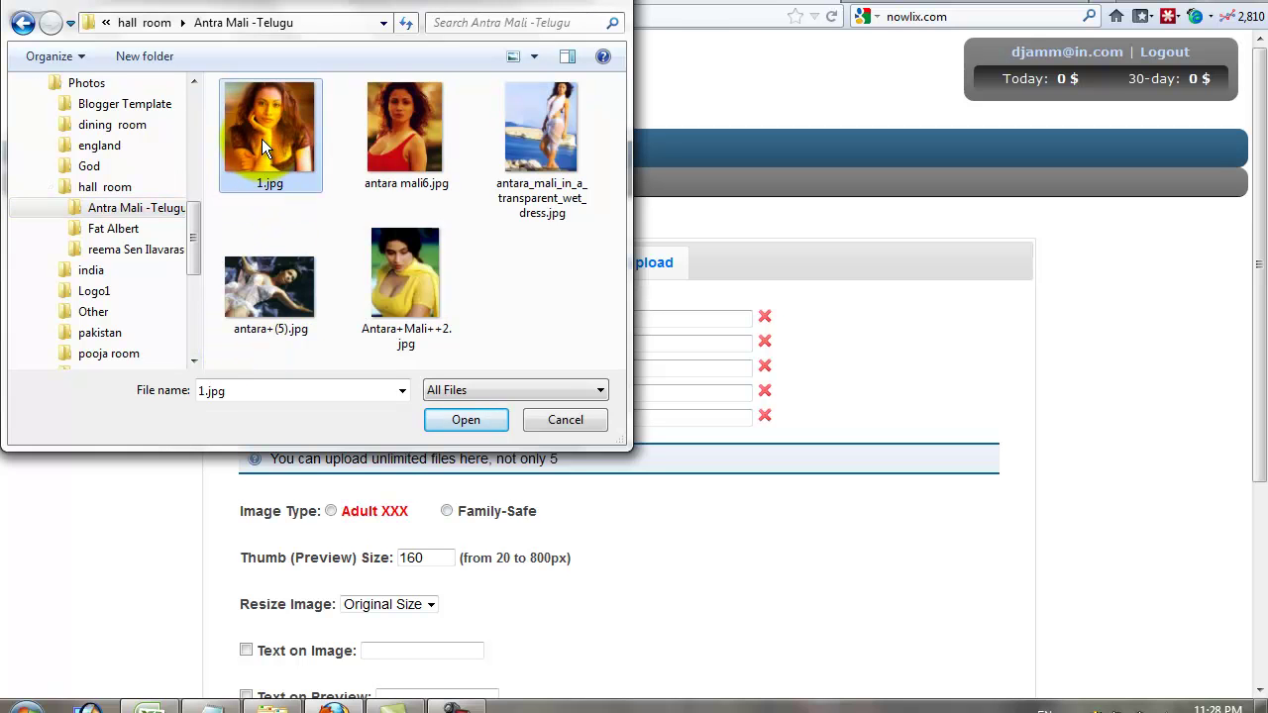
pyautogui.doubleClick(263, 143)
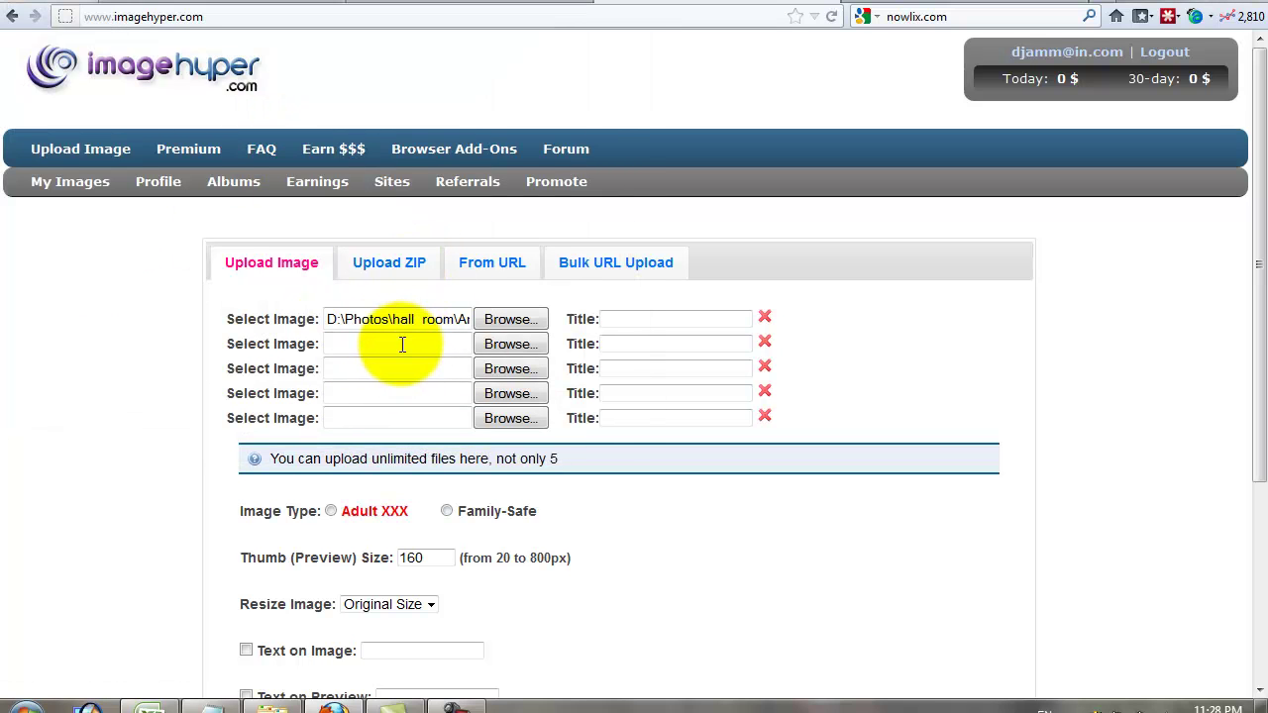
# - Fill the next slots with antara mali6.jpg, the wet dress photo, antara+(5).jpg and a fifth image
pyautogui.click(400, 343)
pyautogui.doubleClick(393, 135)
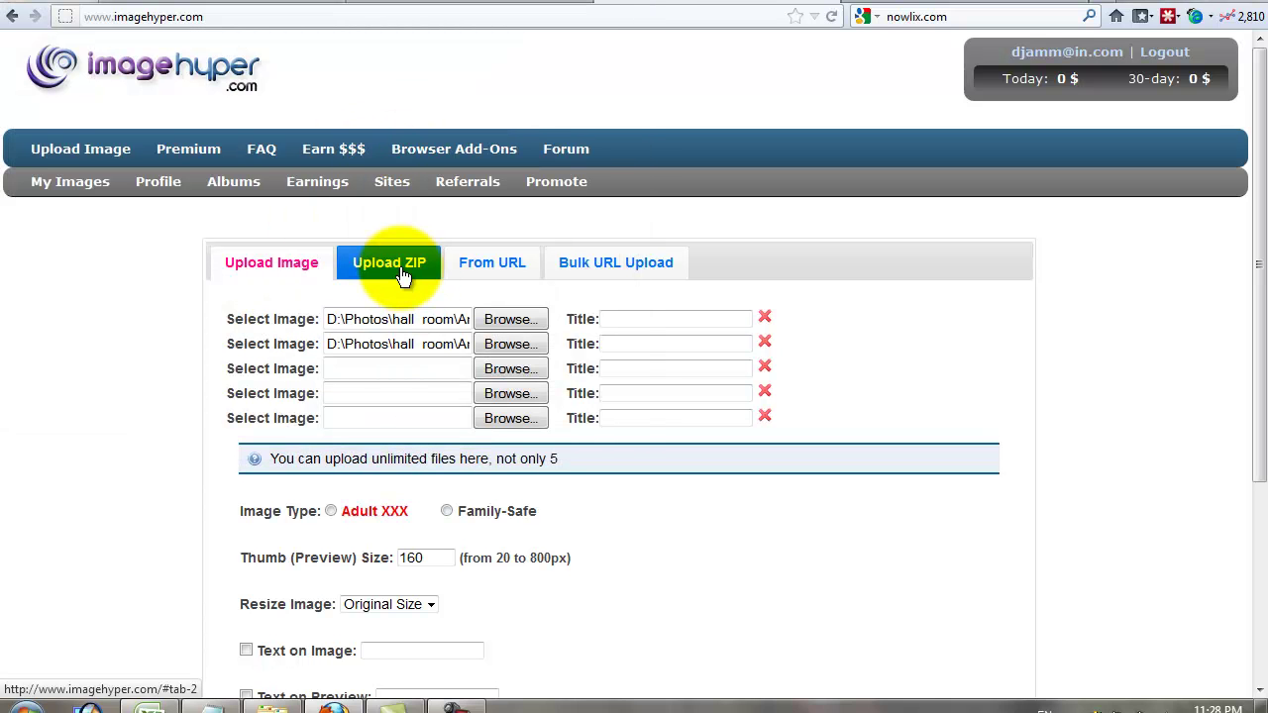
pyautogui.click(353, 368)
pyautogui.doubleClick(538, 149)
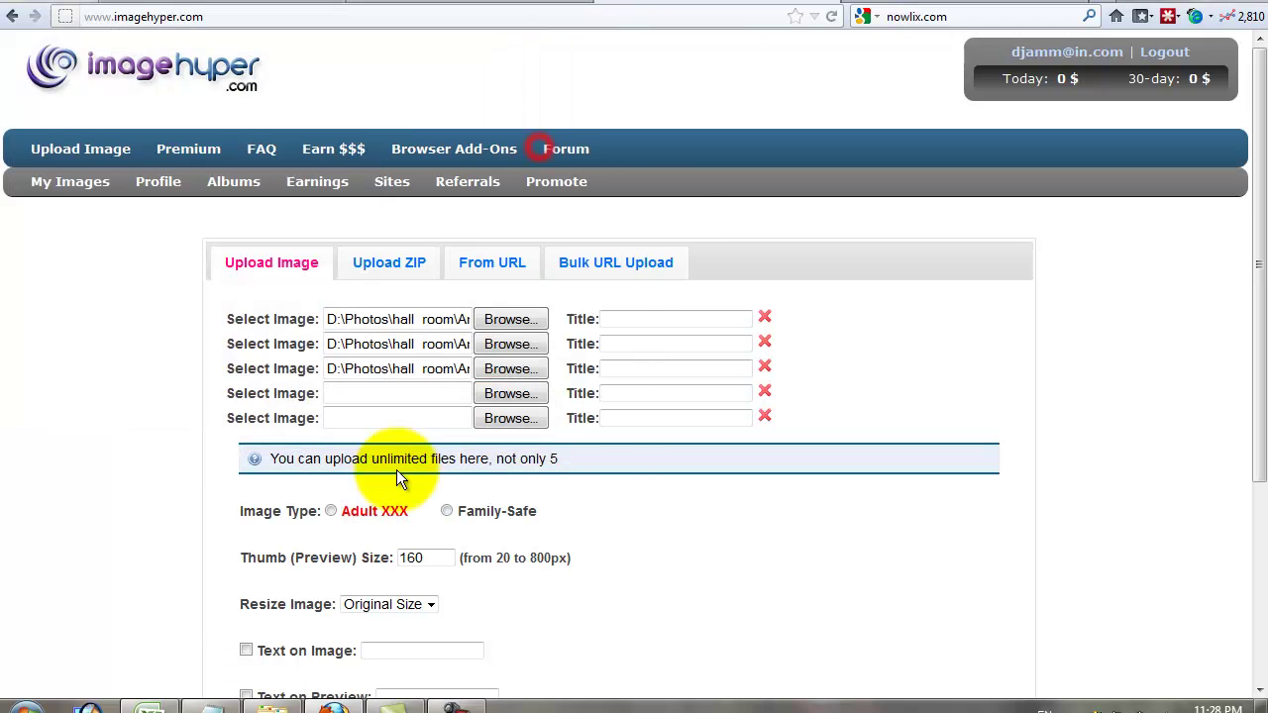
pyautogui.click(396, 395)
pyautogui.doubleClick(289, 287)
pyautogui.click(416, 418)
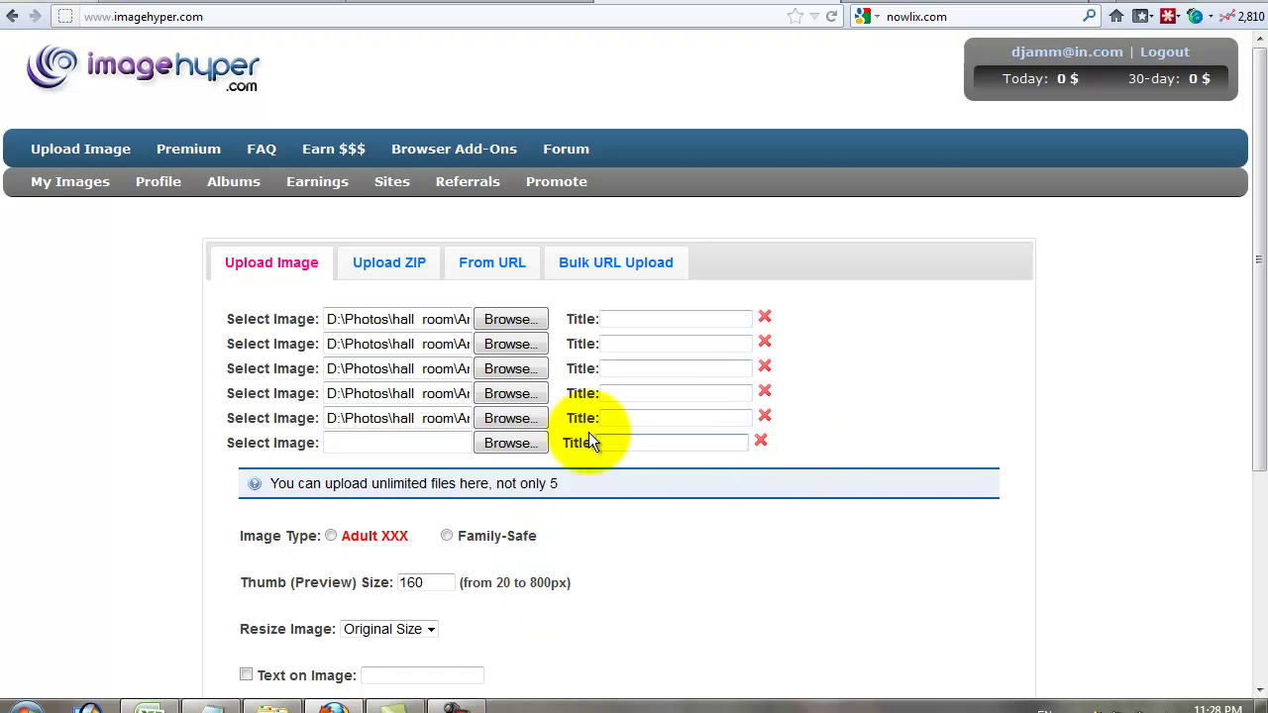
pyautogui.click(637, 320)
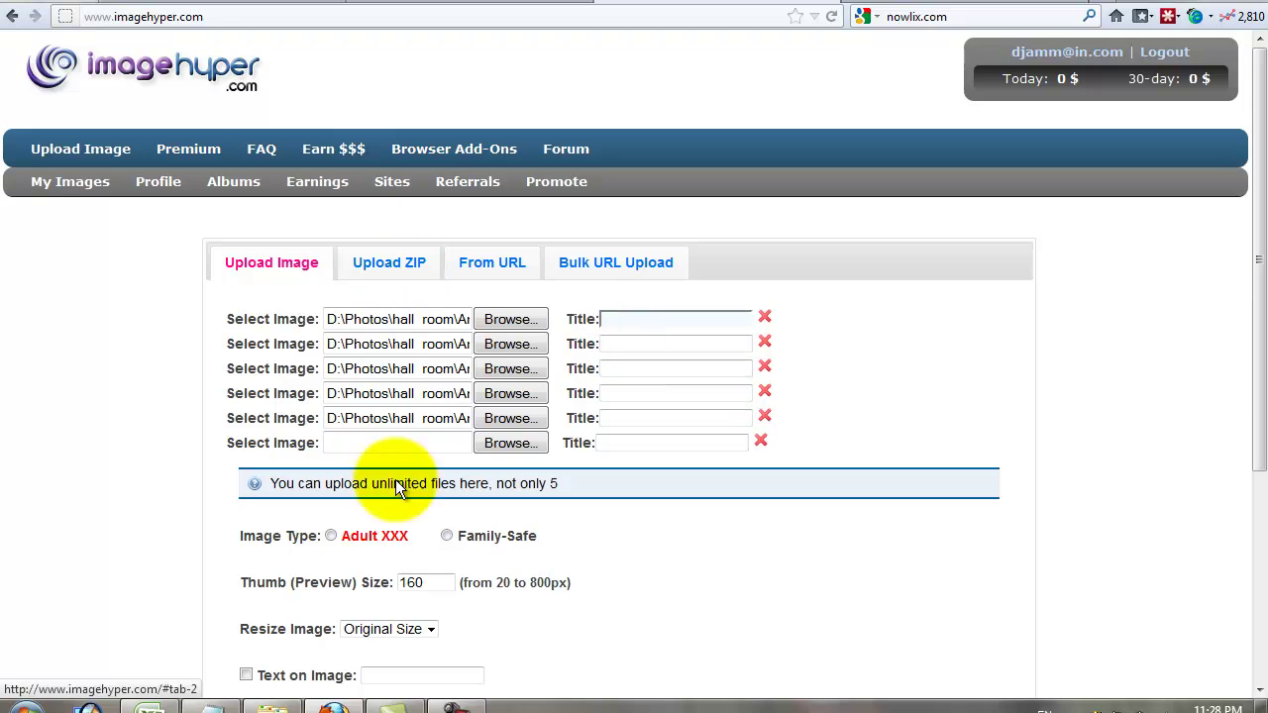
# - Choose Family-Safe as the image type and change the thumbnail preview size from 160 to 500
pyautogui.click(331, 536)
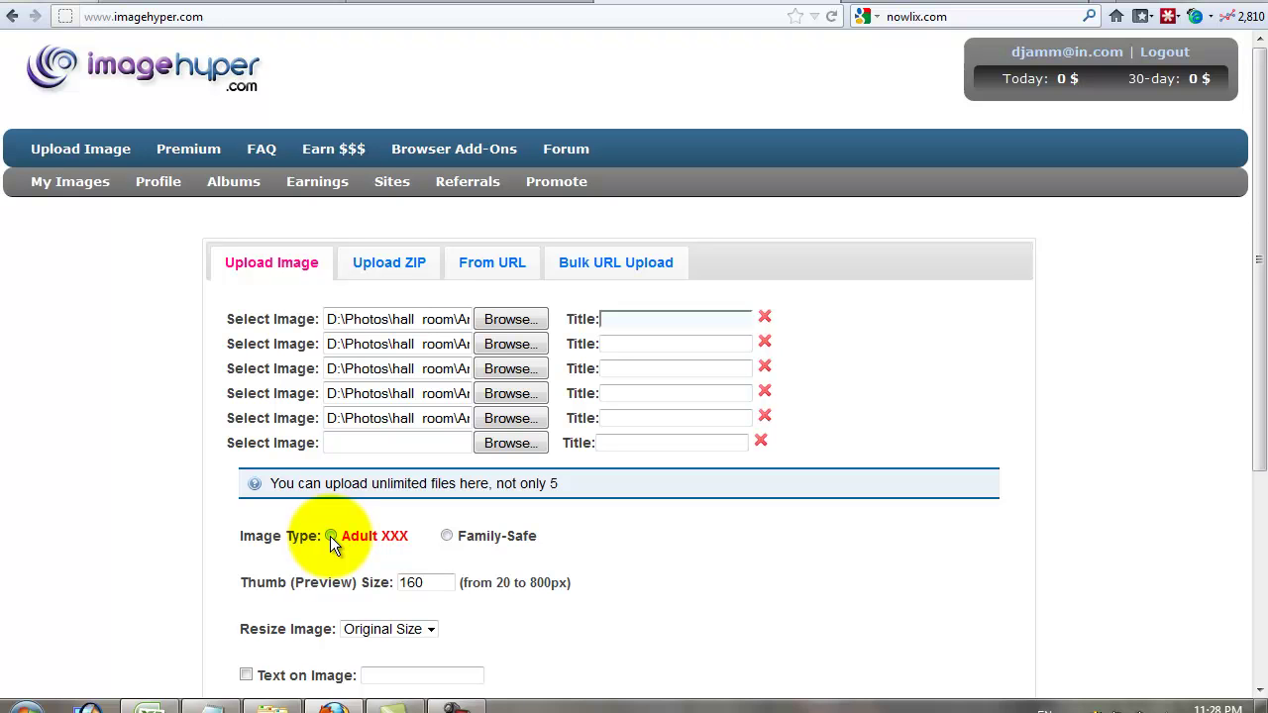
pyautogui.click(447, 536)
pyautogui.click(447, 536)
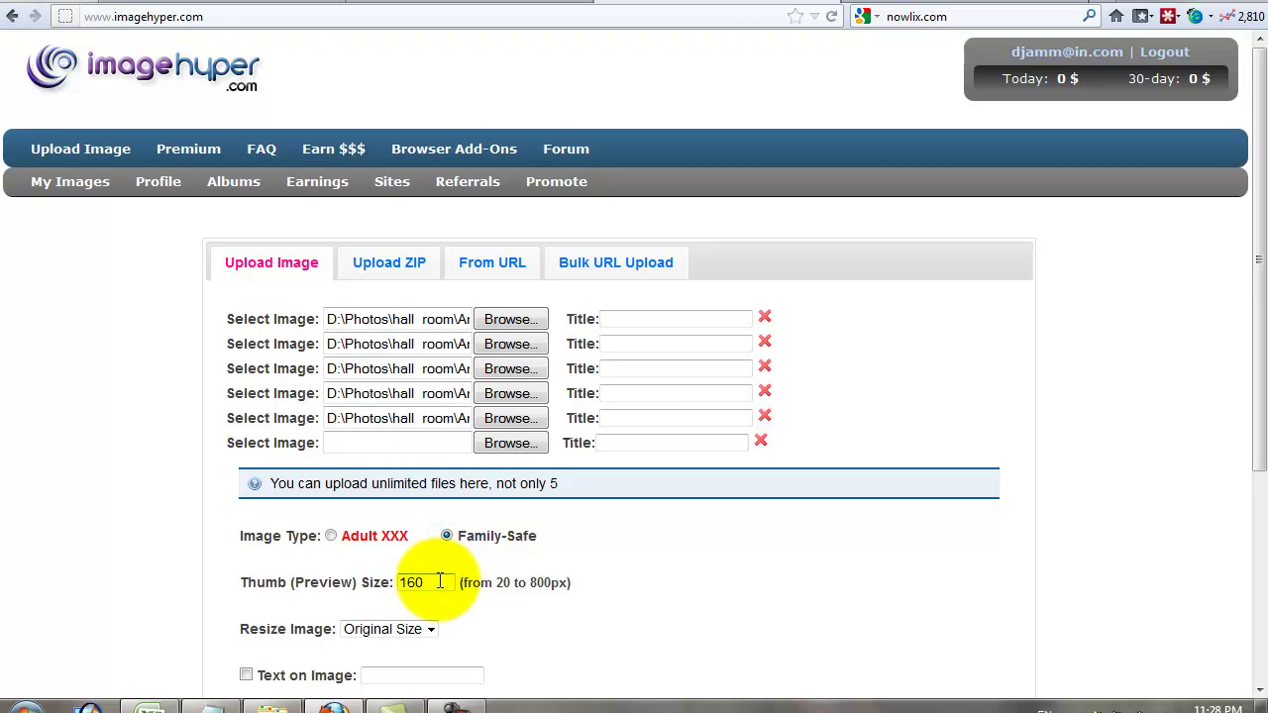
pyautogui.doubleClick(440, 582)
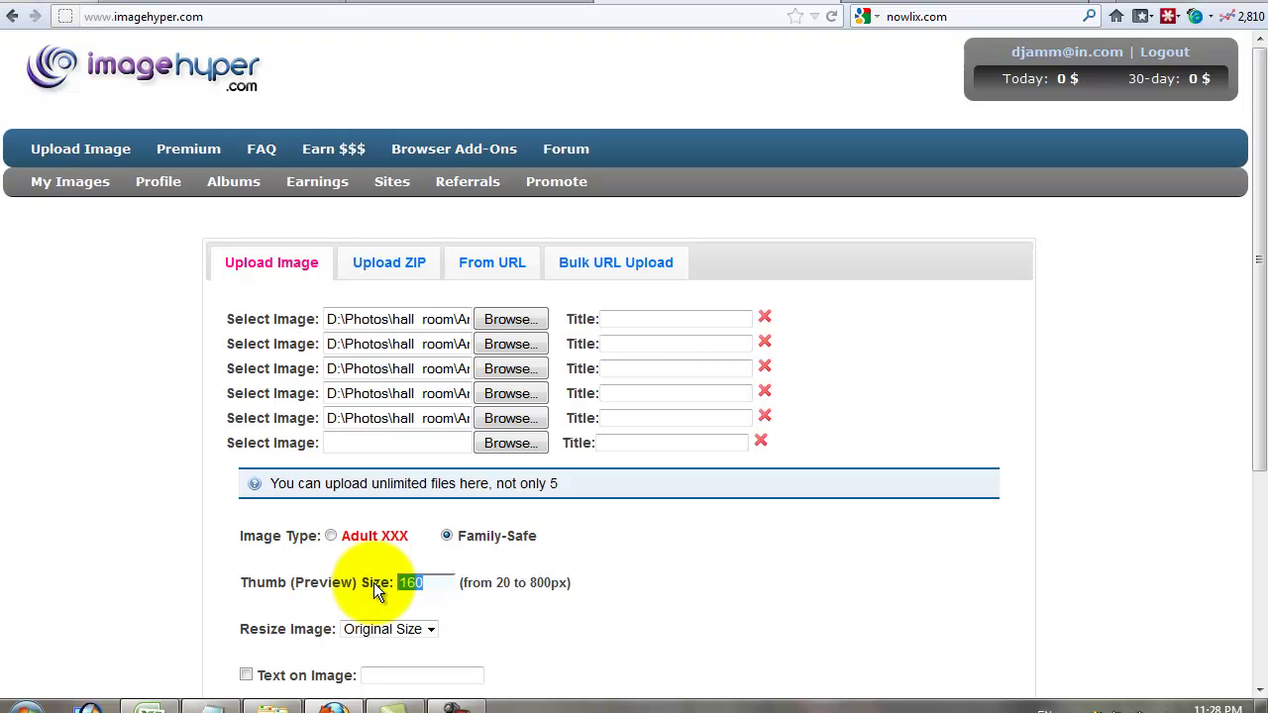
pyautogui.write('500')
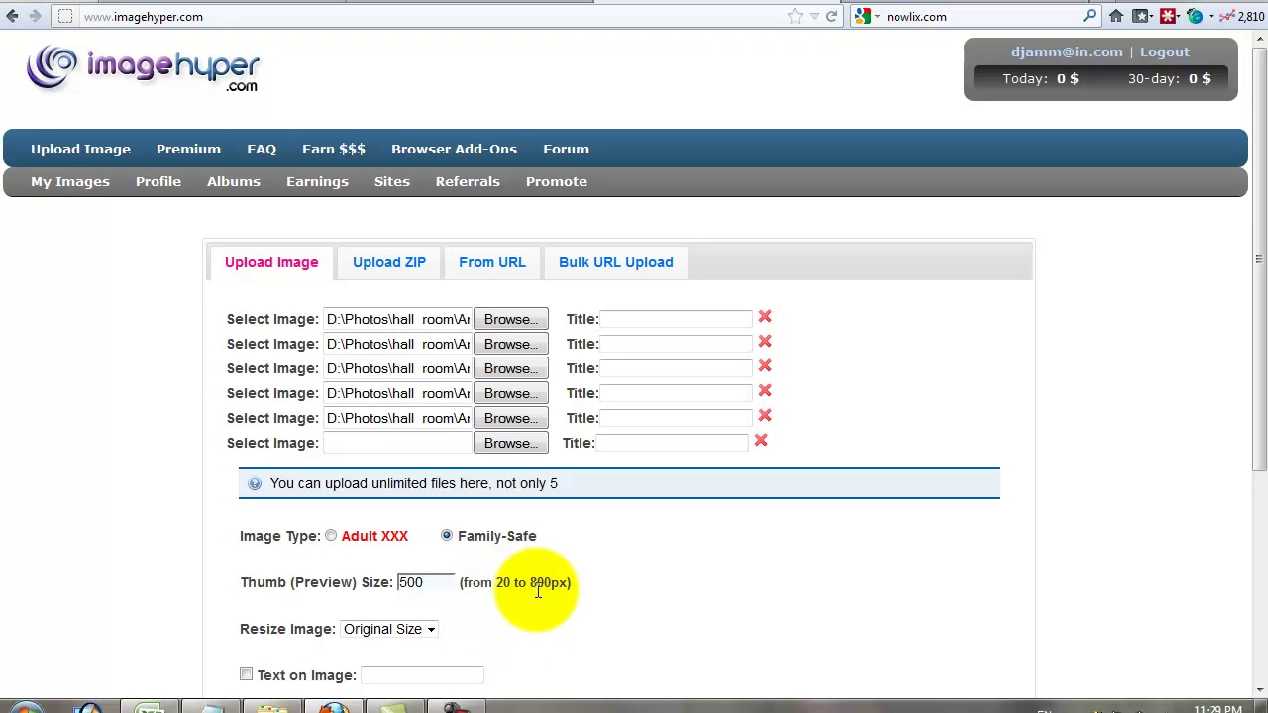
pyautogui.click(435, 582)
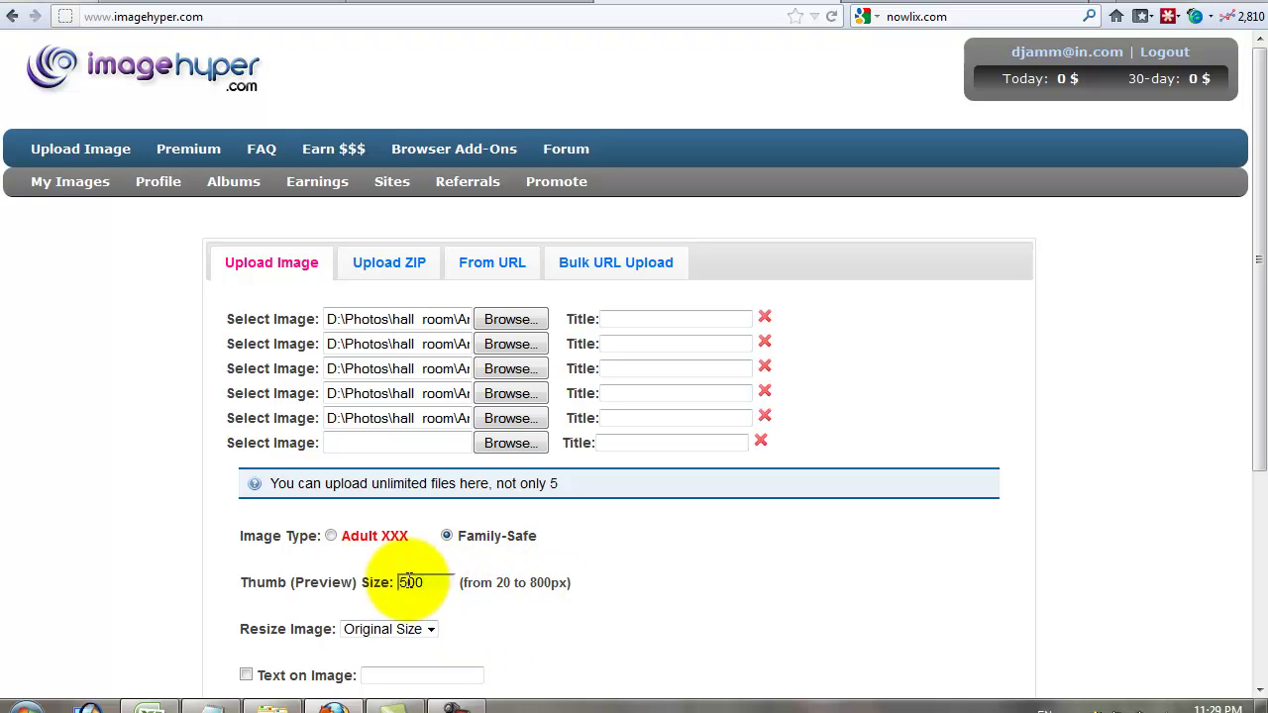
pyautogui.scroll(-1, 248, 610)
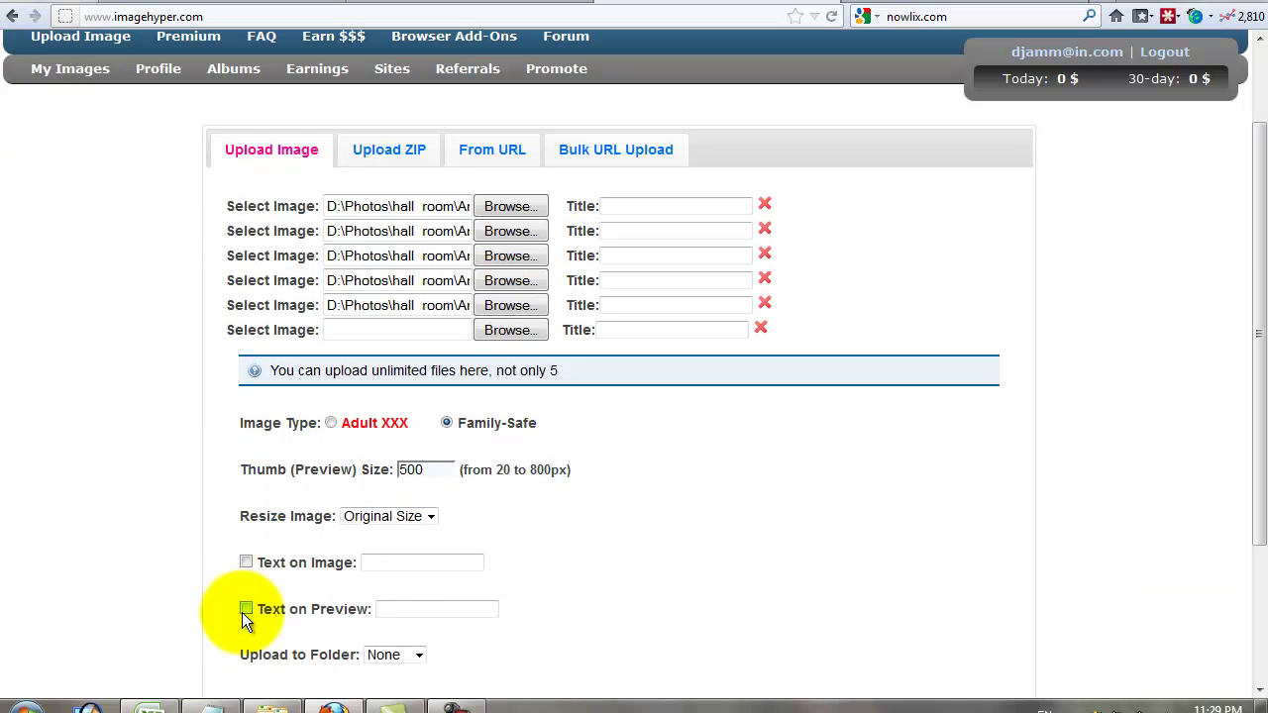
pyautogui.click(428, 519)
pyautogui.click(428, 512)
pyautogui.click(245, 562)
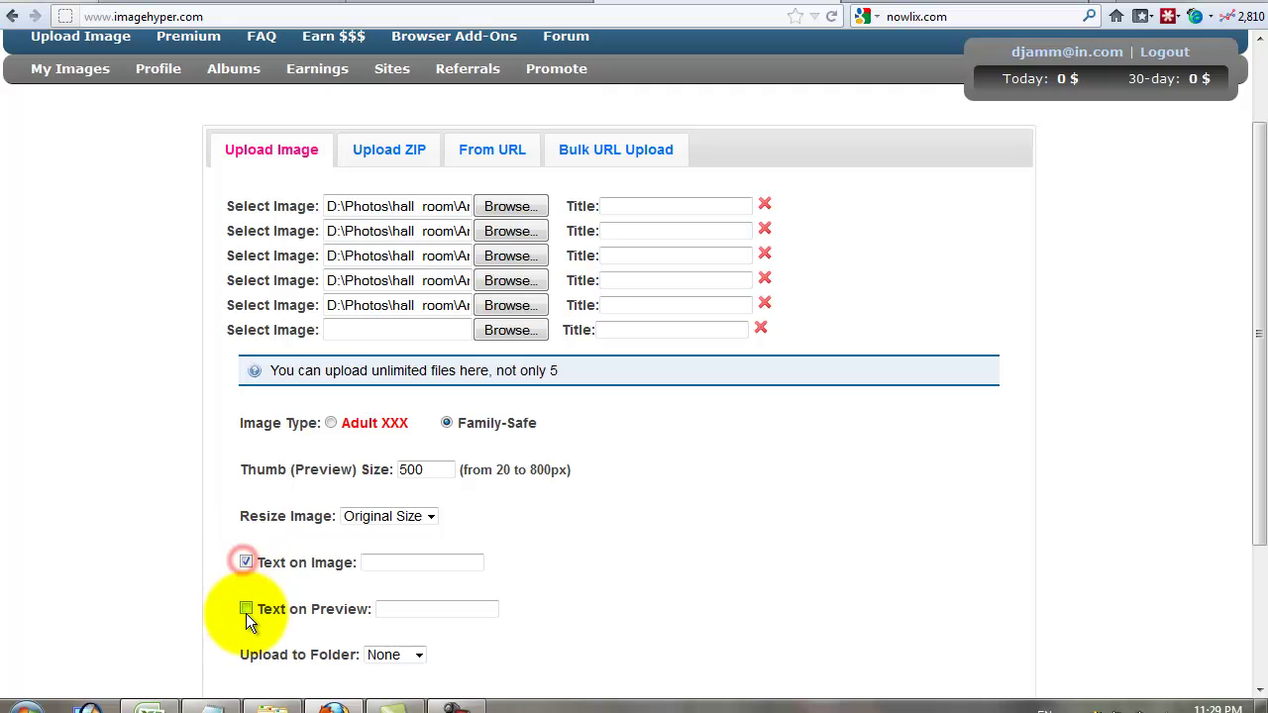
pyautogui.click(245, 608)
pyautogui.click(393, 562)
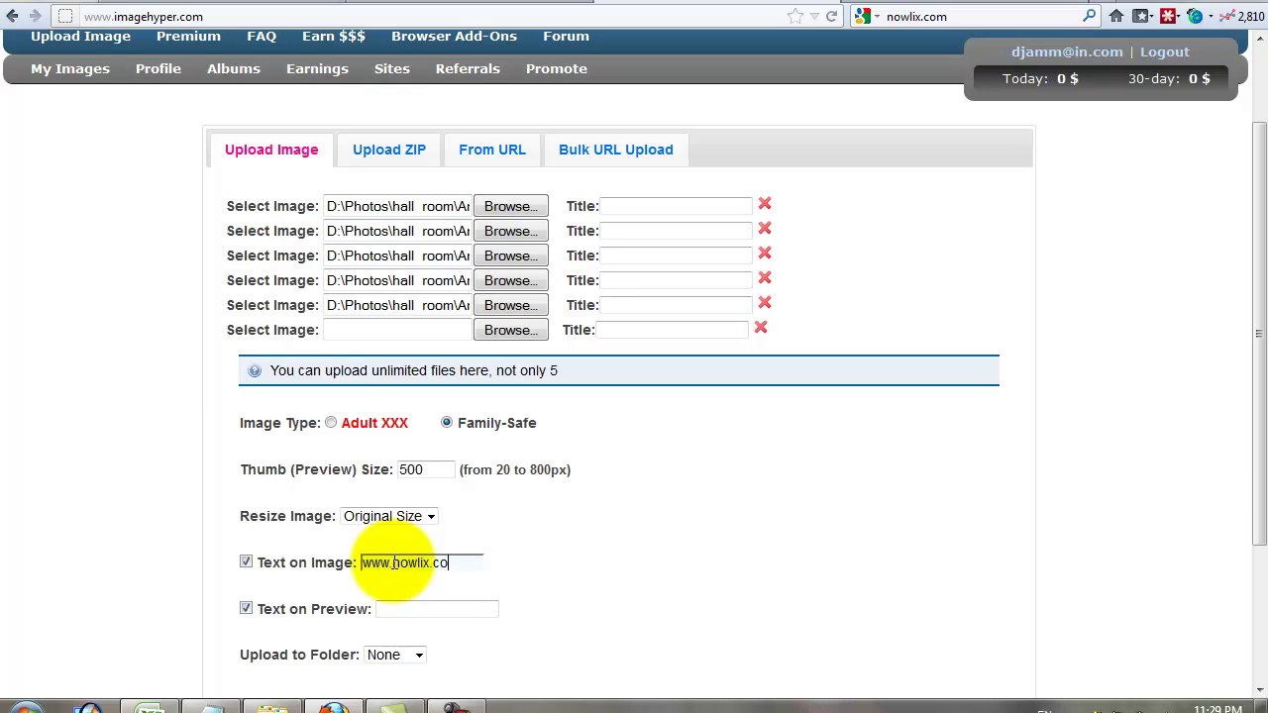
pyautogui.click(433, 607)
pyautogui.write('www.nowlix.com')
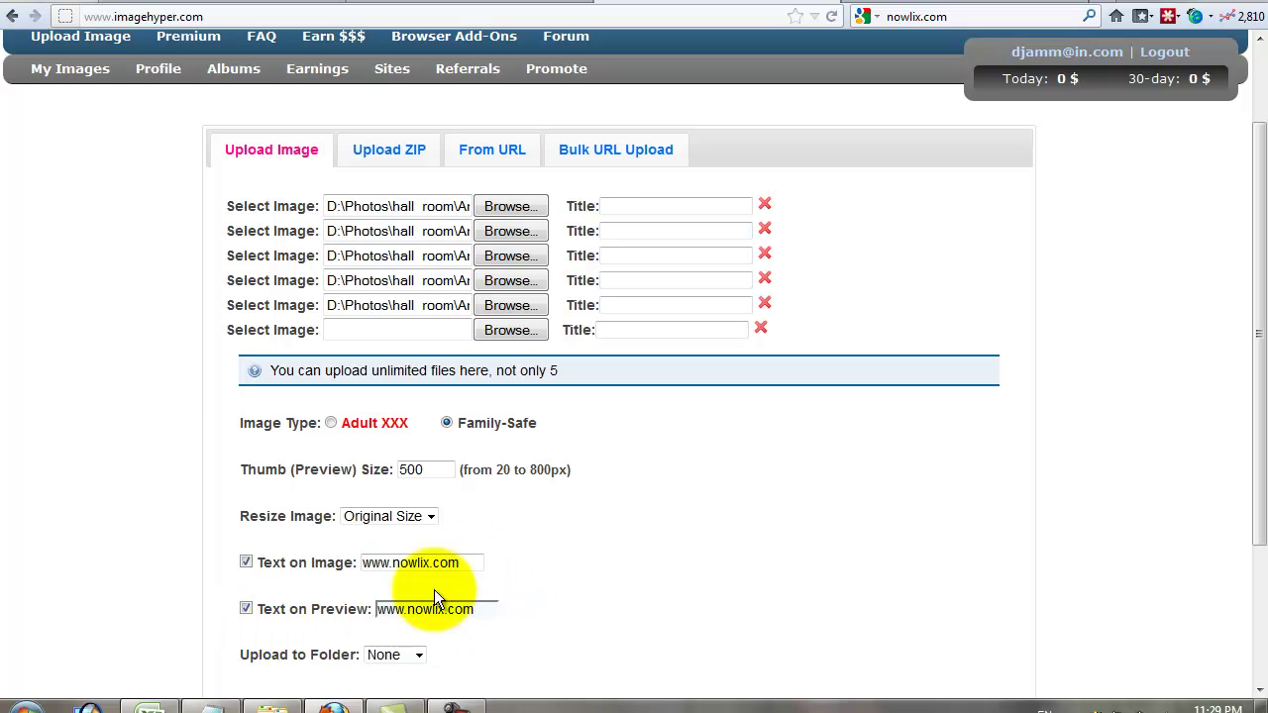
pyautogui.tripleClick(451, 562)
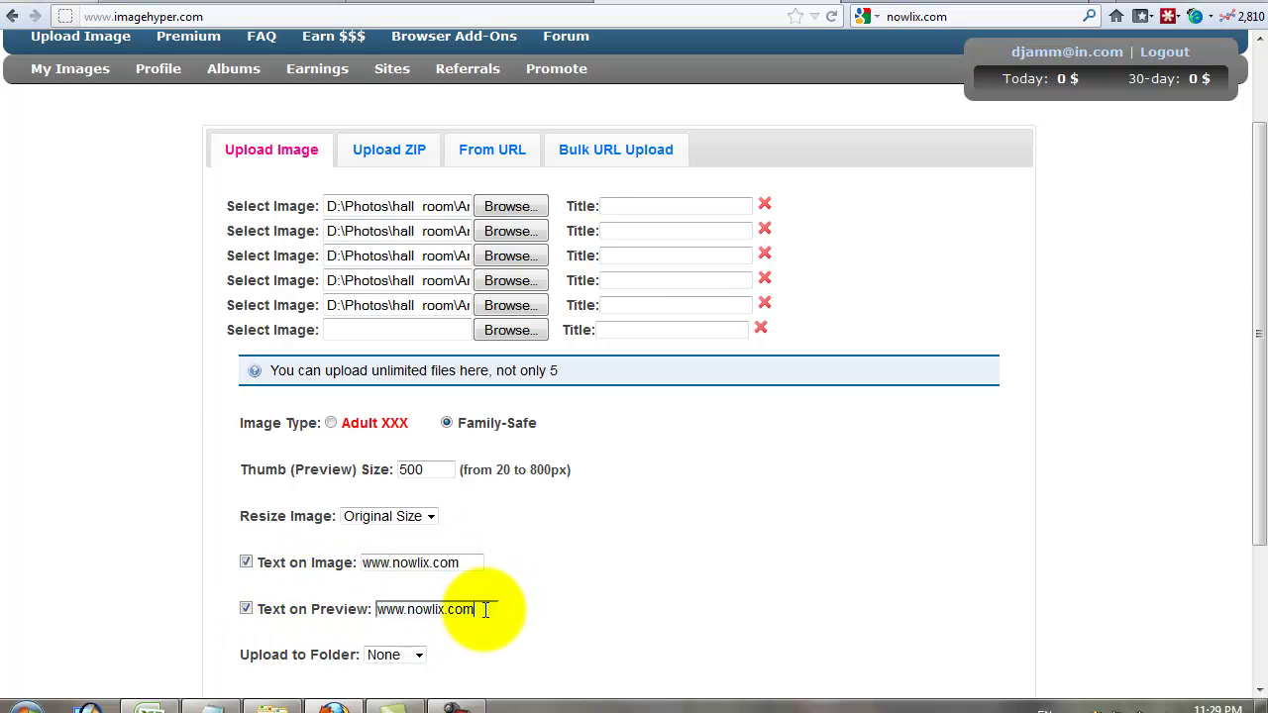
pyautogui.moveTo(461, 563); pyautogui.dragTo(340, 566)
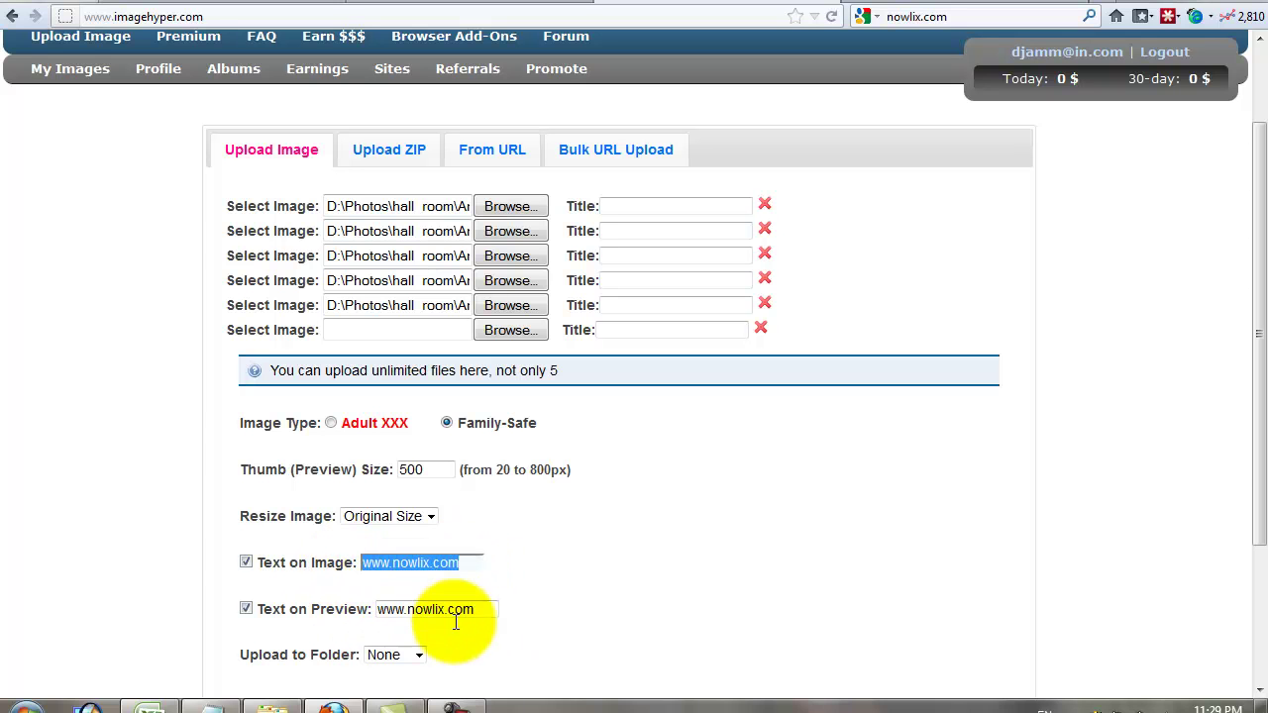
pyautogui.moveTo(486, 608); pyautogui.dragTo(299, 614)
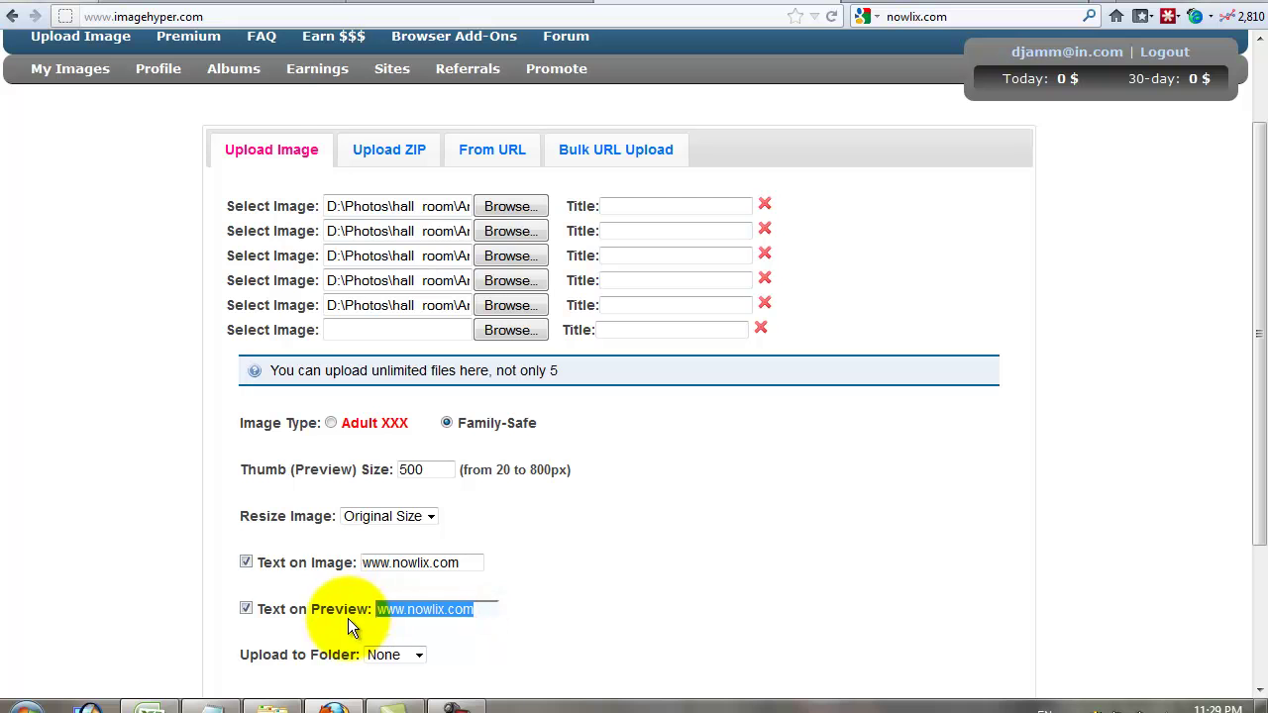
# - Choose the Actress folder as the upload destination and upload the five images
pyautogui.scroll(-2, 404, 585)
pyautogui.click(419, 544)
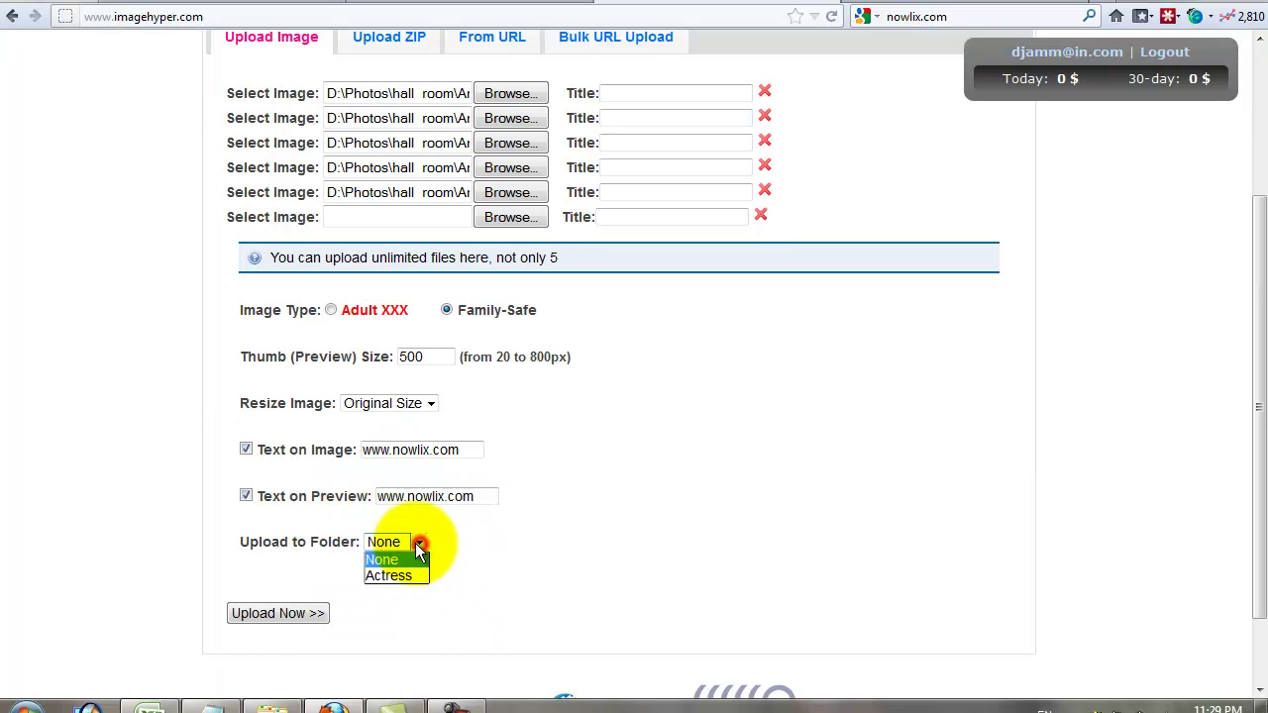
pyautogui.click(395, 577)
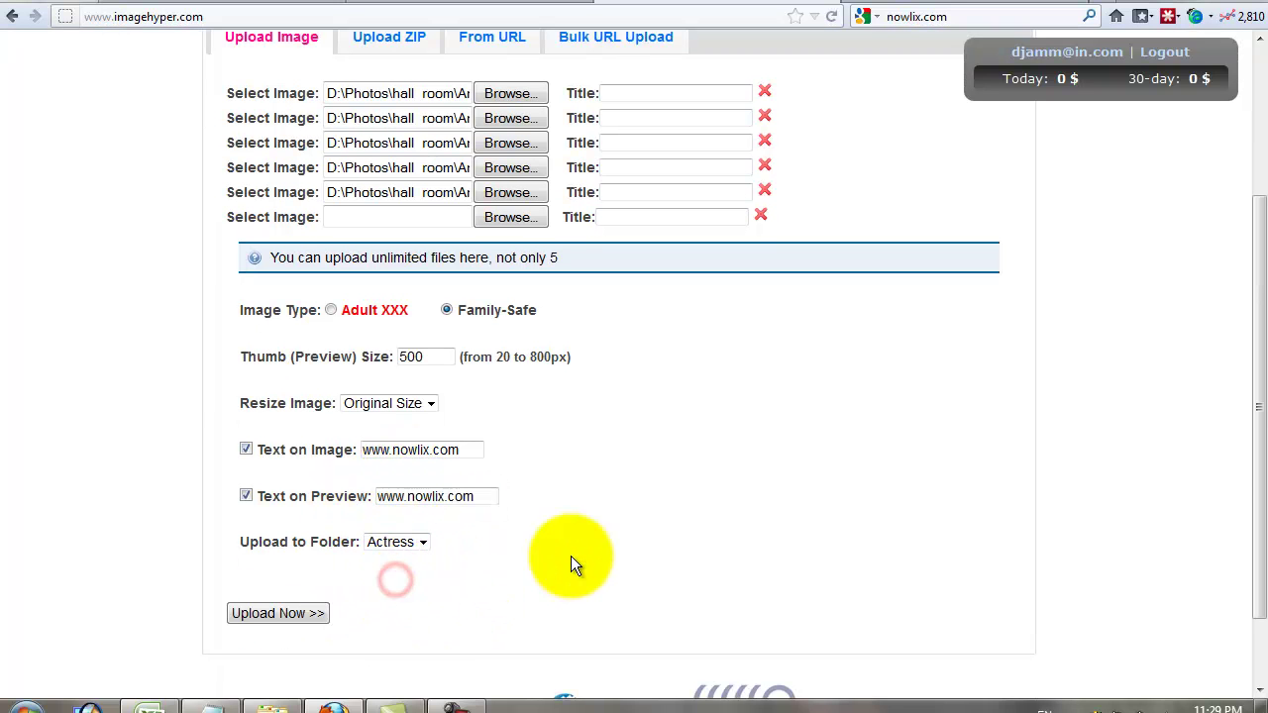
pyautogui.click(295, 615)
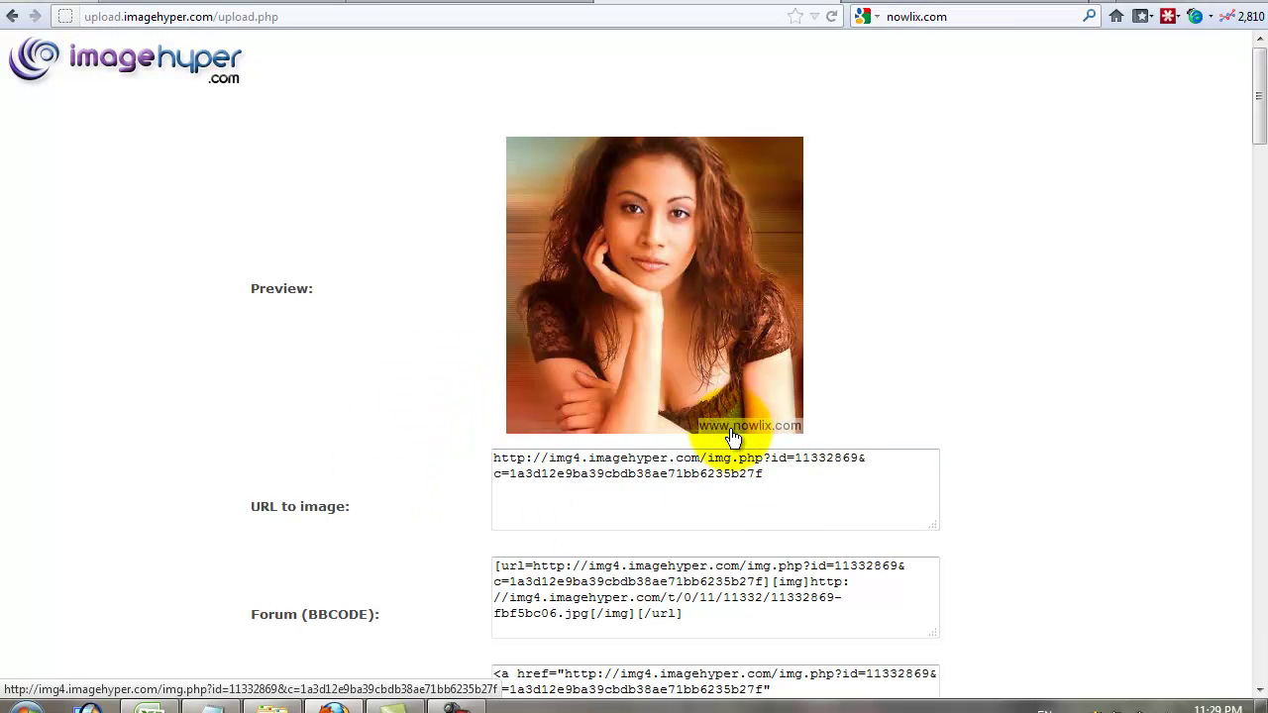
# - Review the watermarked upload results and select the second photo's 'HTML Link for Blogs and Auctions' code
pyautogui.scroll(-5, 585, 509)
pyautogui.scroll(5, 586, 513)
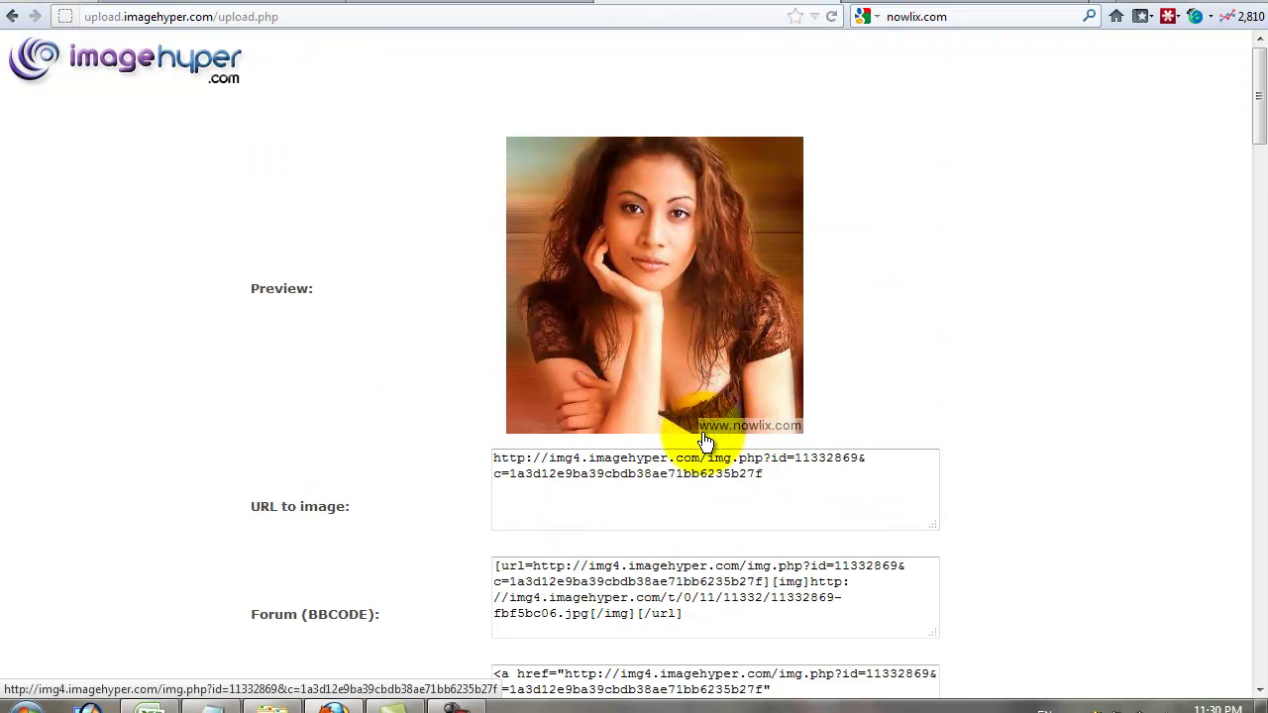
pyautogui.scroll(-5, 857, 435)
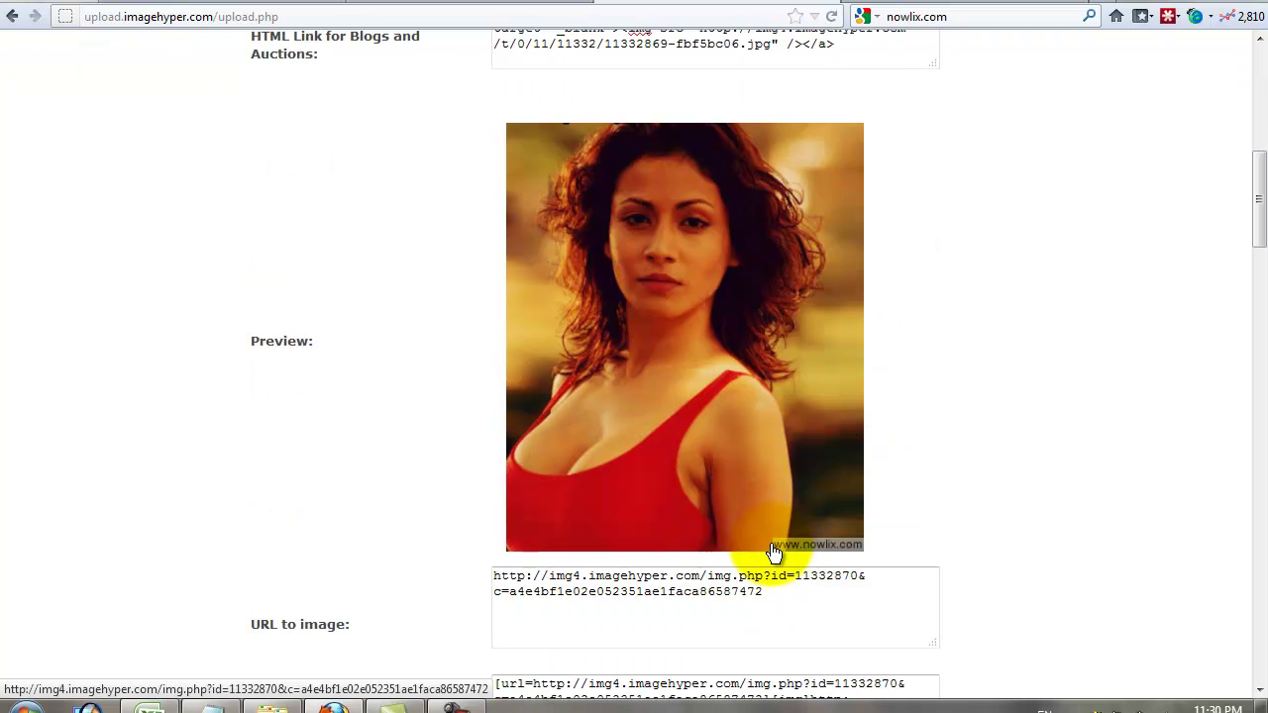
pyautogui.scroll(-10, 665, 649)
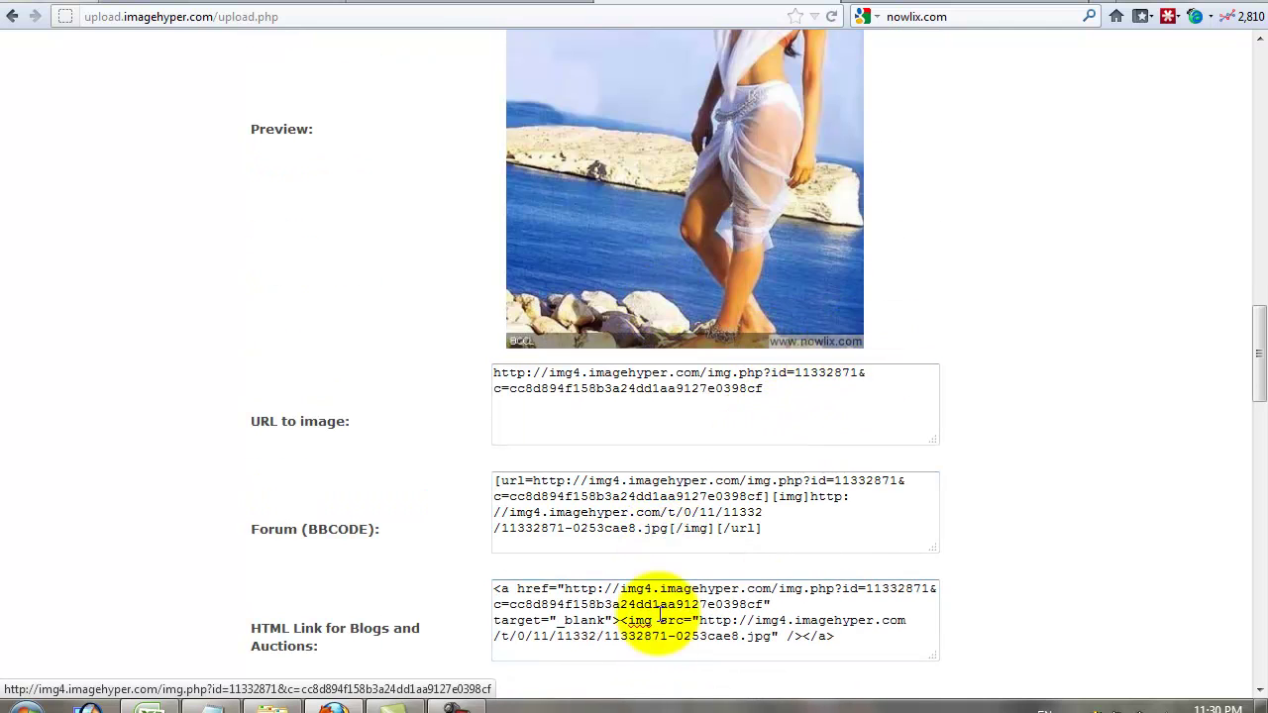
pyautogui.scroll(5, 653, 654)
pyautogui.scroll(3, 653, 647)
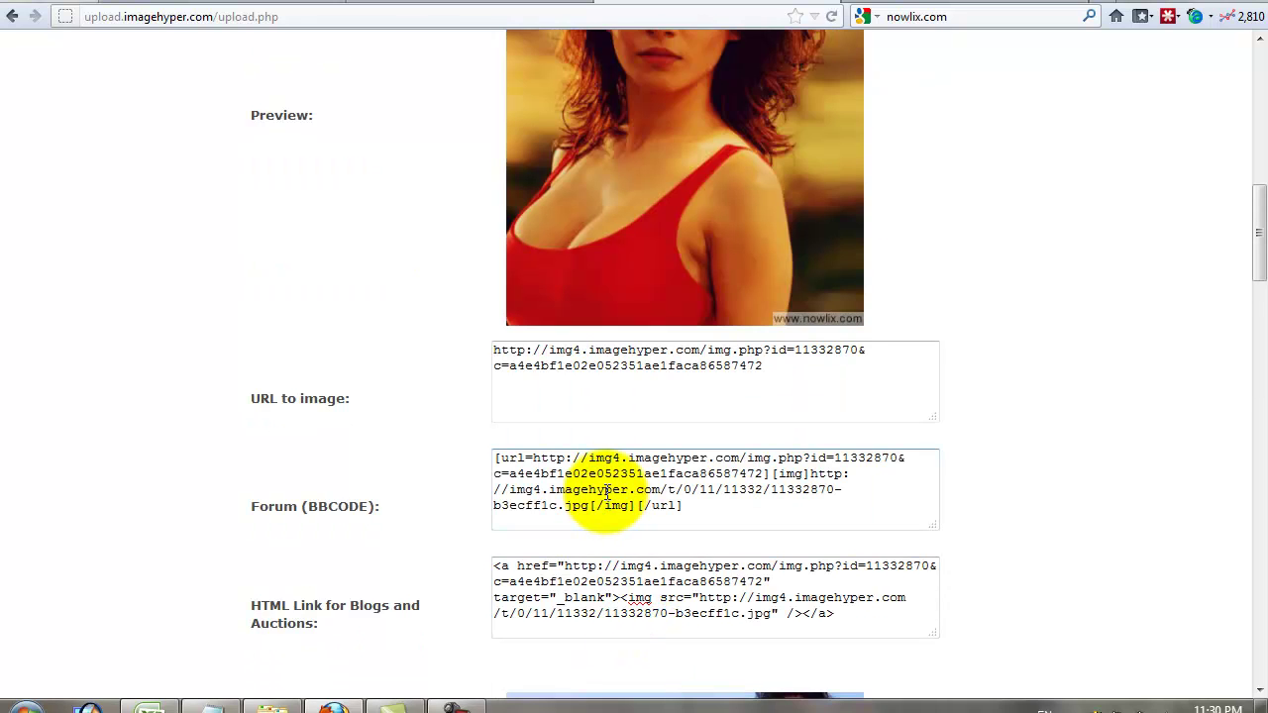
pyautogui.scroll(-1, 599, 547)
pyautogui.click(612, 493)
pyautogui.hotkey('ctrl', 'c')
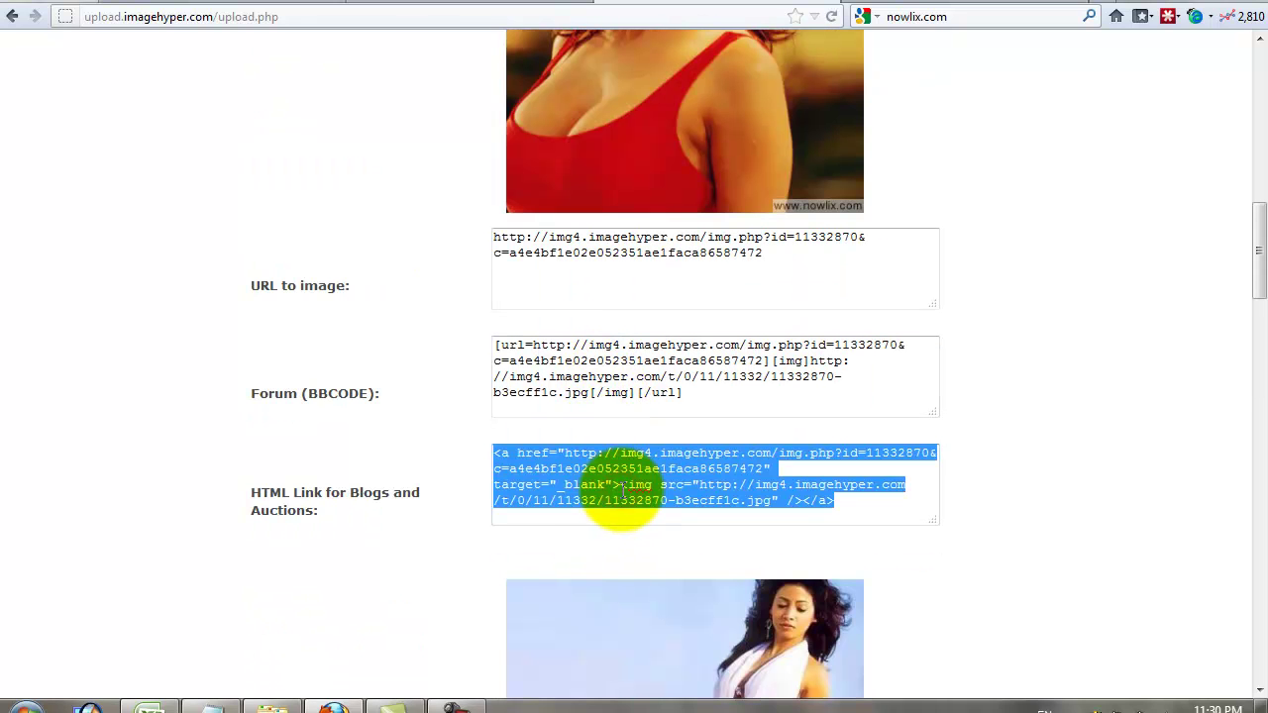
# - Check the empty code form on JavaScriptSource's HTML preview page, then return to ImageHyper
pyautogui.click(411, 2)
pyautogui.click(350, 267)
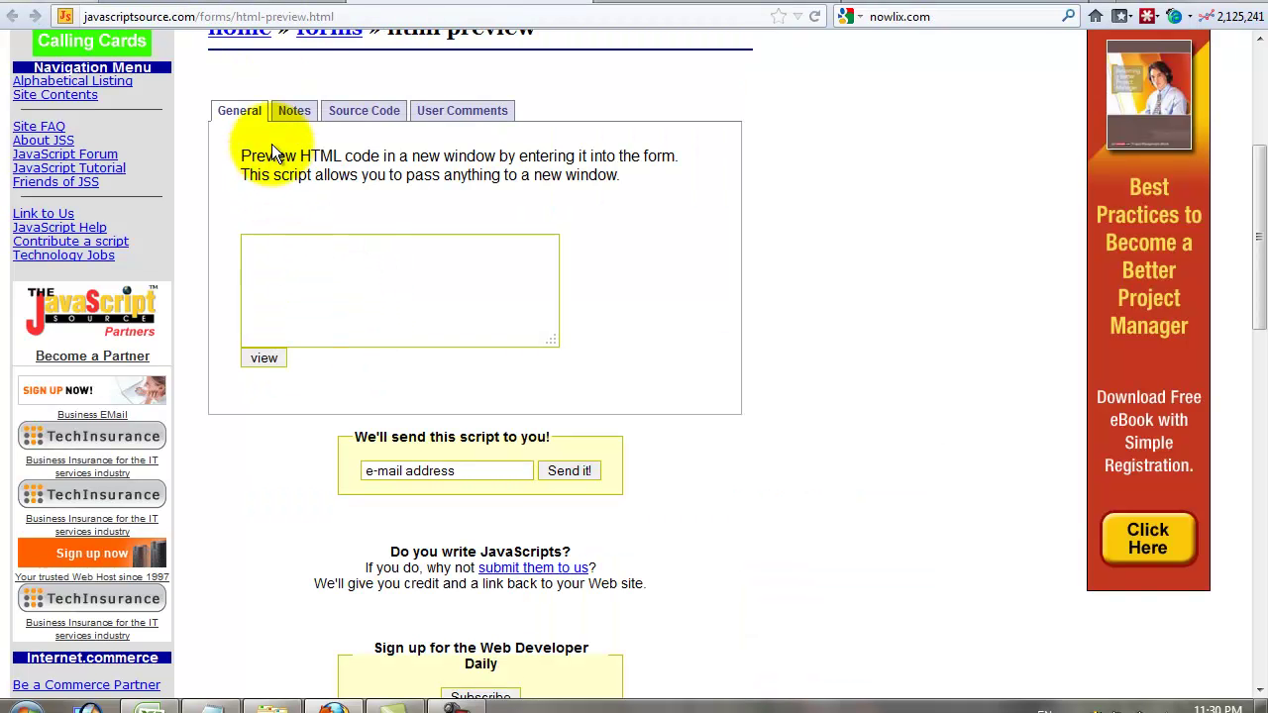
pyautogui.click(701, 2)
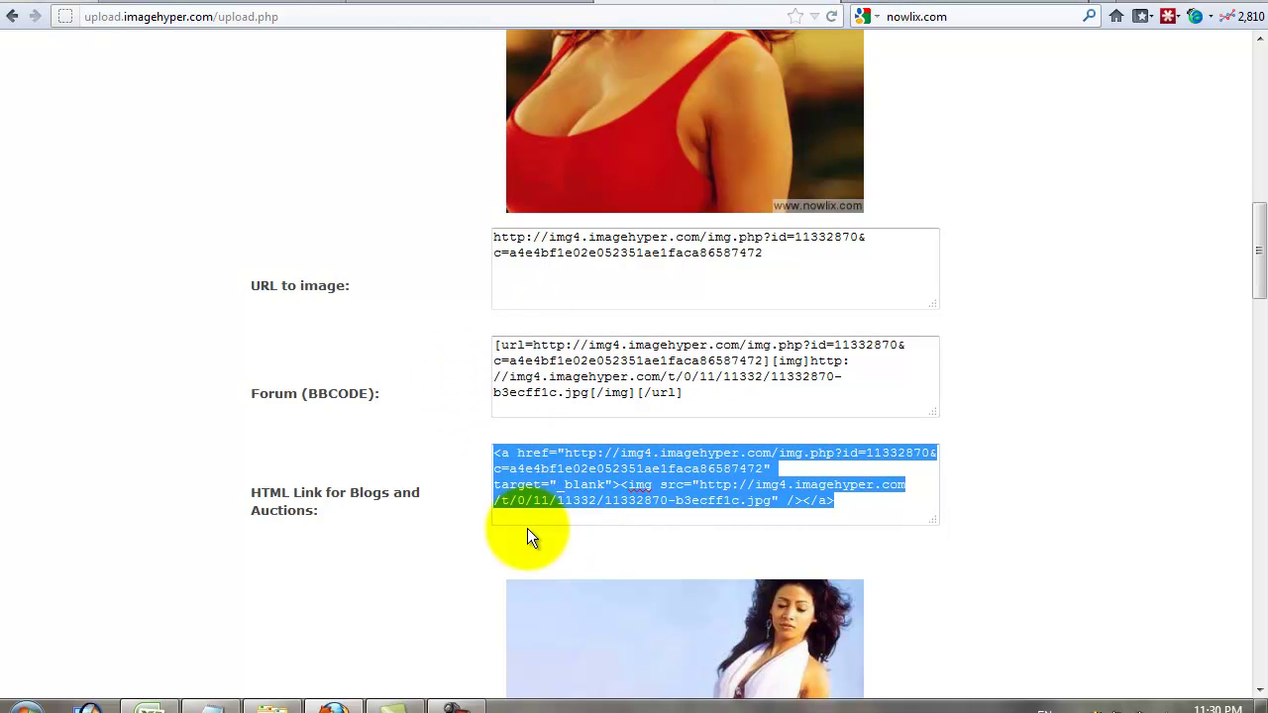
# - Scroll through the ImageHyper upload results to review the other images' link codes
pyautogui.scroll(3, 535, 525)
pyautogui.scroll(-1, 530, 536)
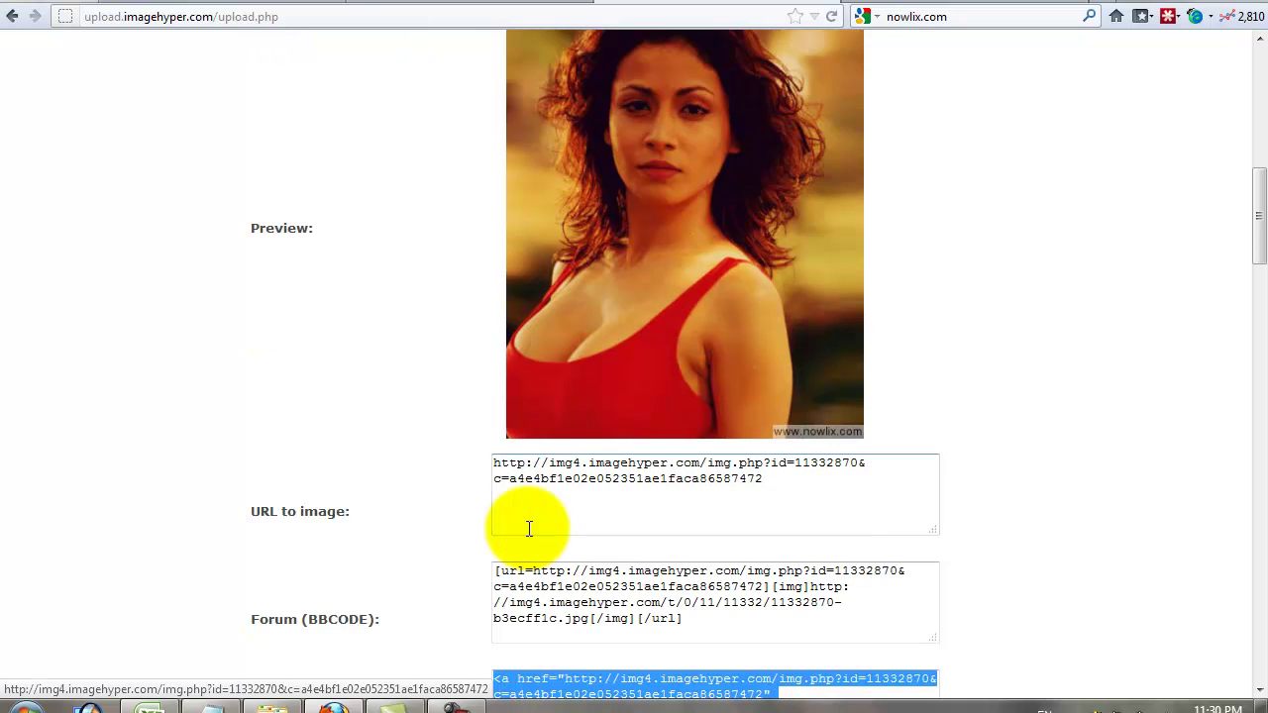
pyautogui.scroll(-6, 529, 529)
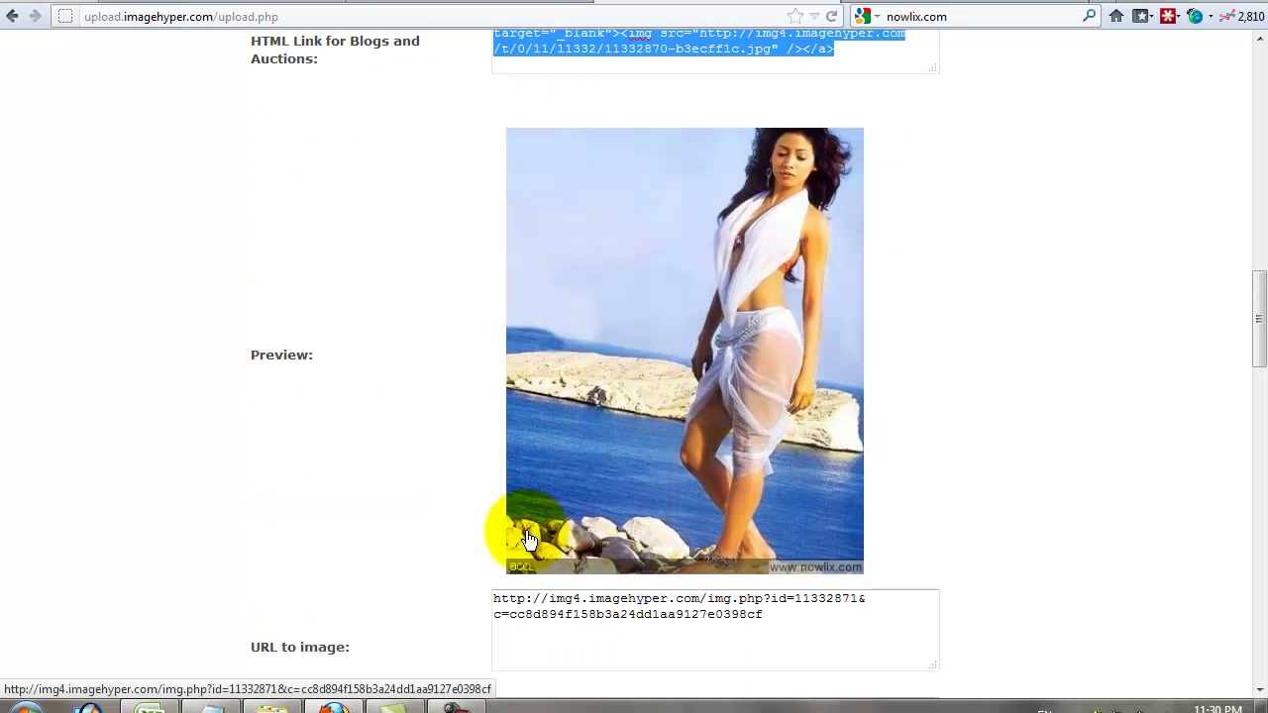
pyautogui.scroll(-4, 466, 570)
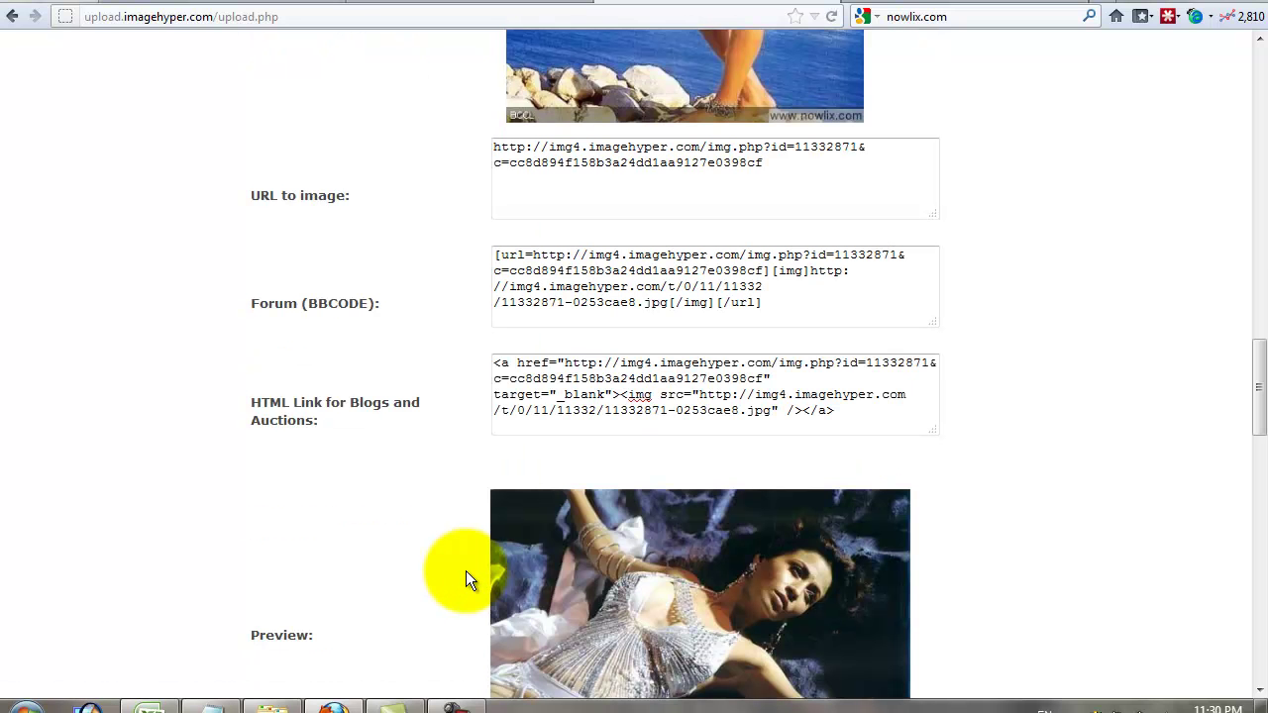
pyautogui.scroll(-3, 624, 507)
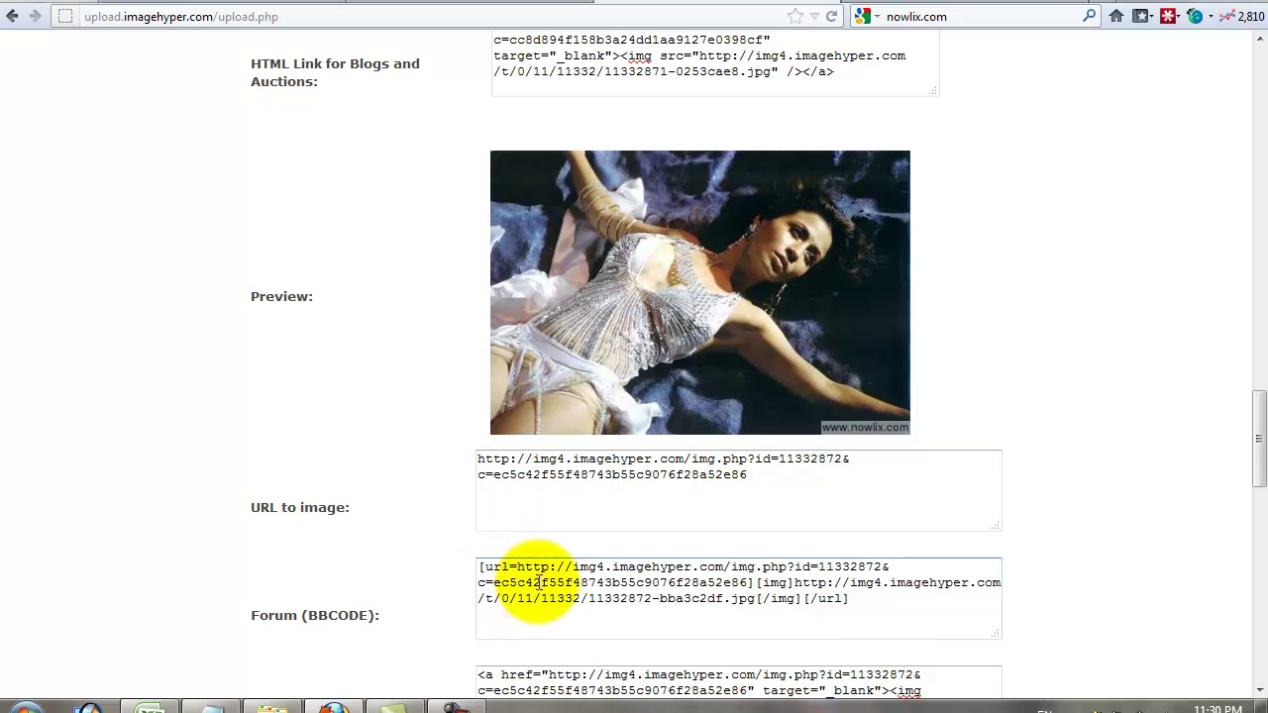
pyautogui.scroll(3, 488, 394)
pyautogui.scroll(3, 486, 393)
# - Paste the copied HTML embed code into the JavaScriptSource preview form and render it
pyautogui.click(455, 3)
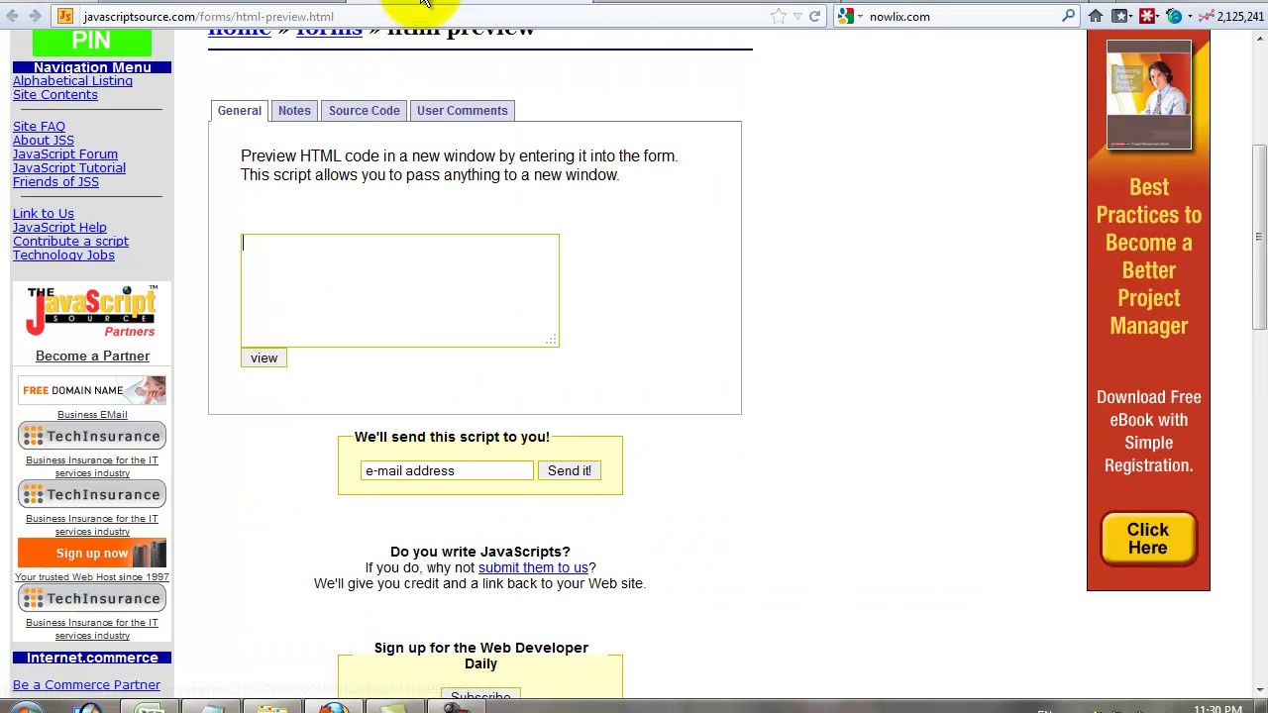
pyautogui.click(385, 284)
pyautogui.hotkey('ctrl', 'v')
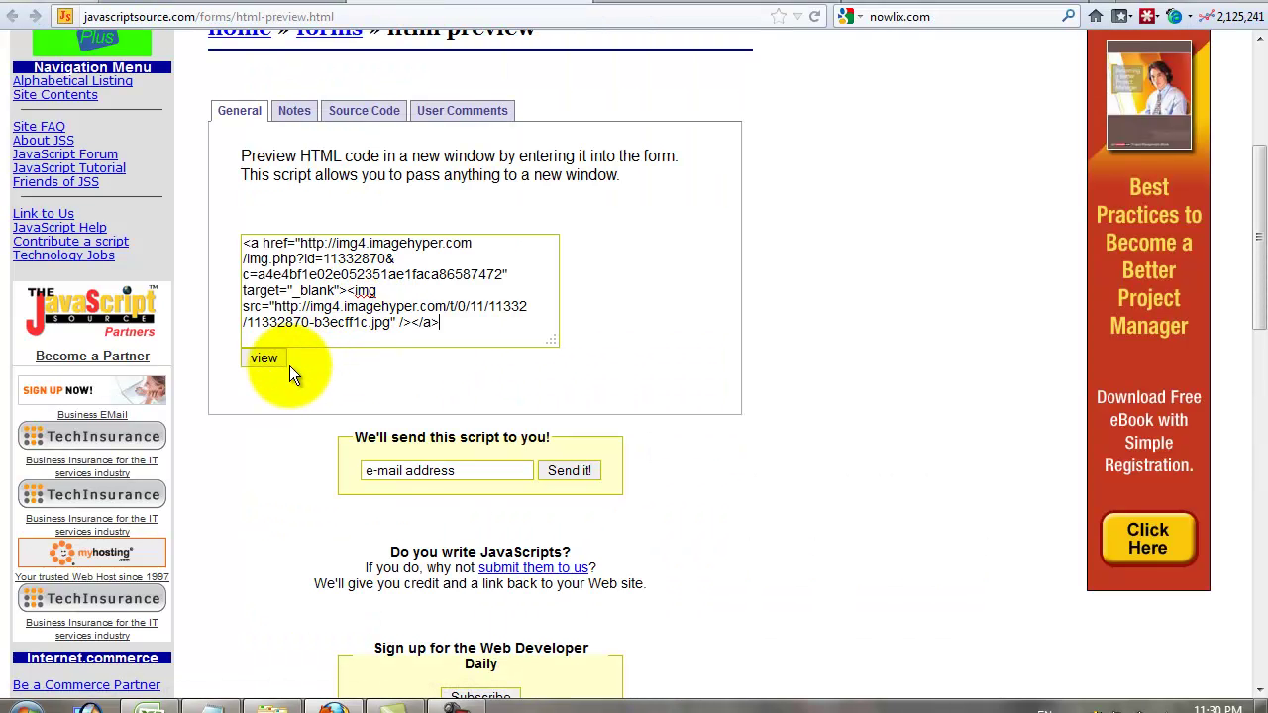
pyautogui.click(265, 358)
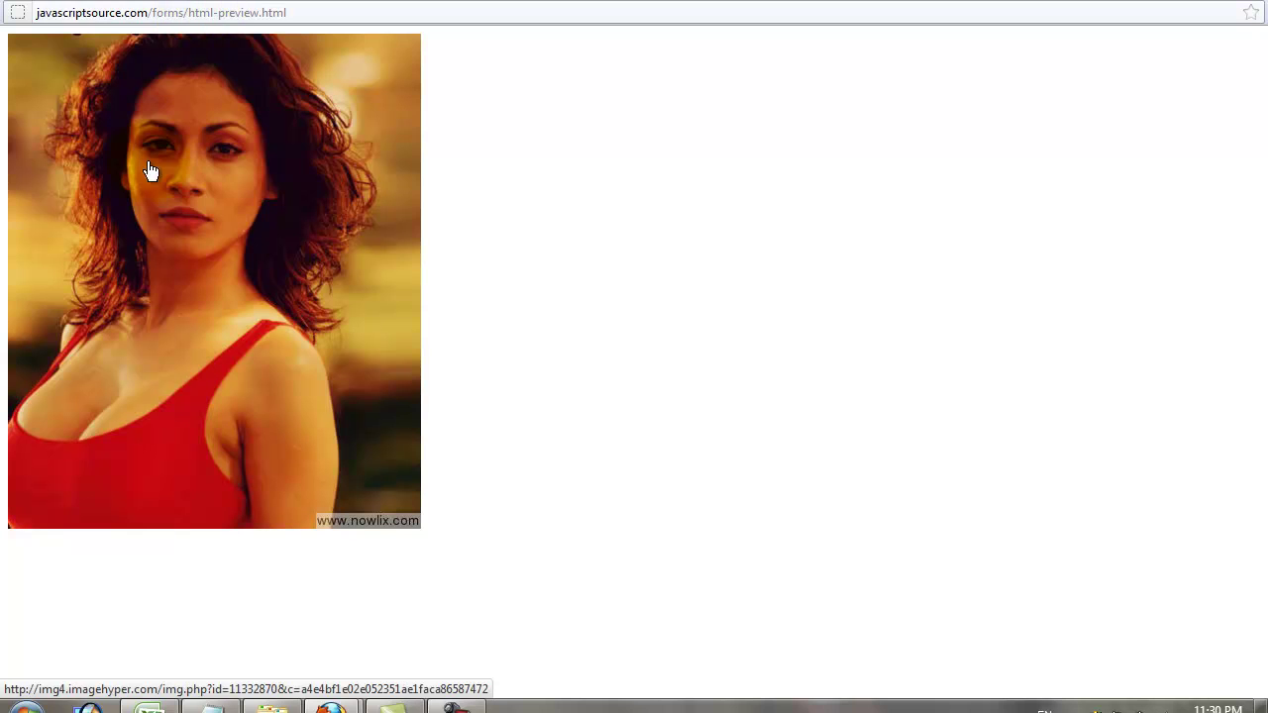
# - In the preview window showing the watermarked photo, follow the image's link to ImageHyper
pyautogui.click(249, 13)
pyautogui.click(188, 306)
pyautogui.click(577, 293)
pyautogui.click(212, 219)
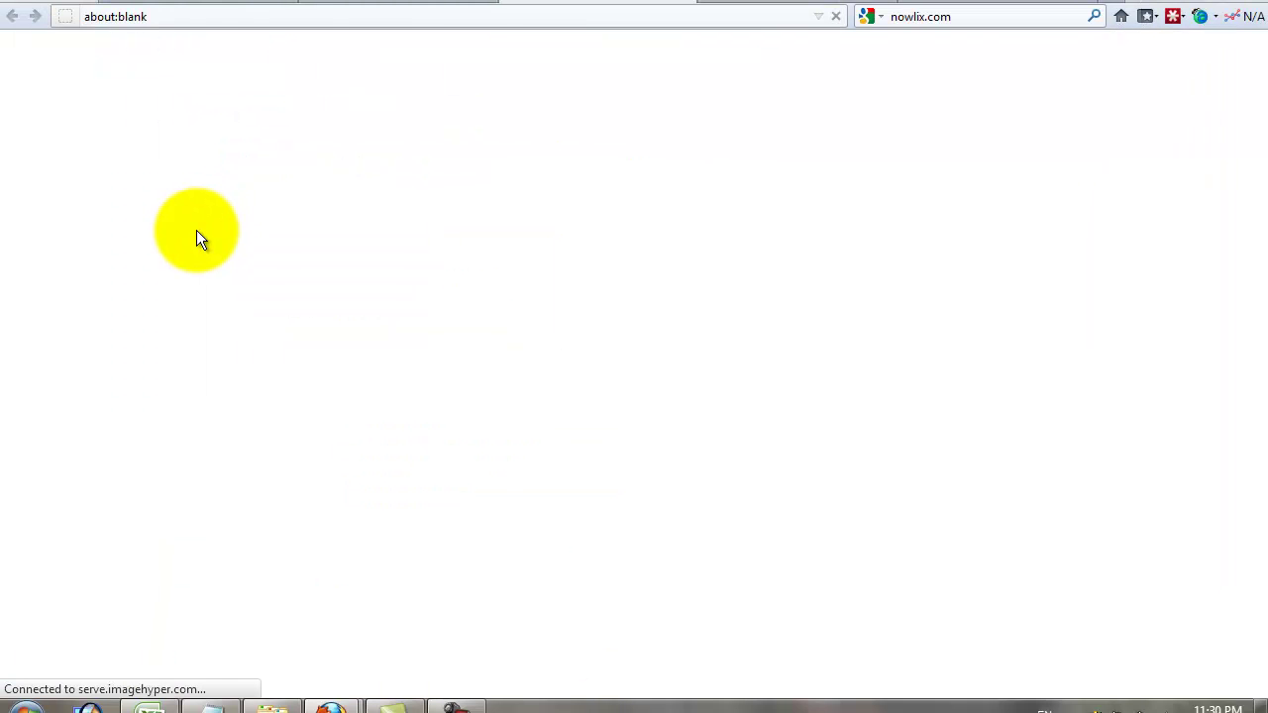